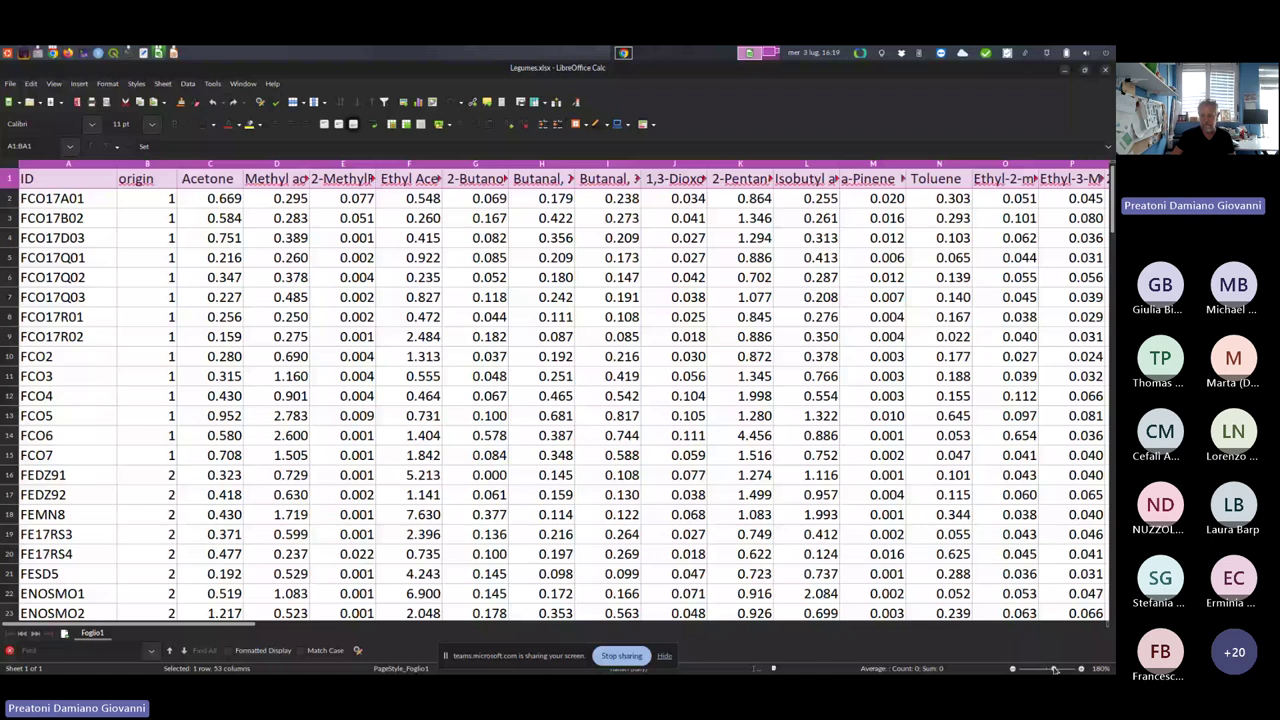
- Examine the full extent of the Legumes data table, including the shaded rows at its end
drag(1054, 669, 1032, 670)
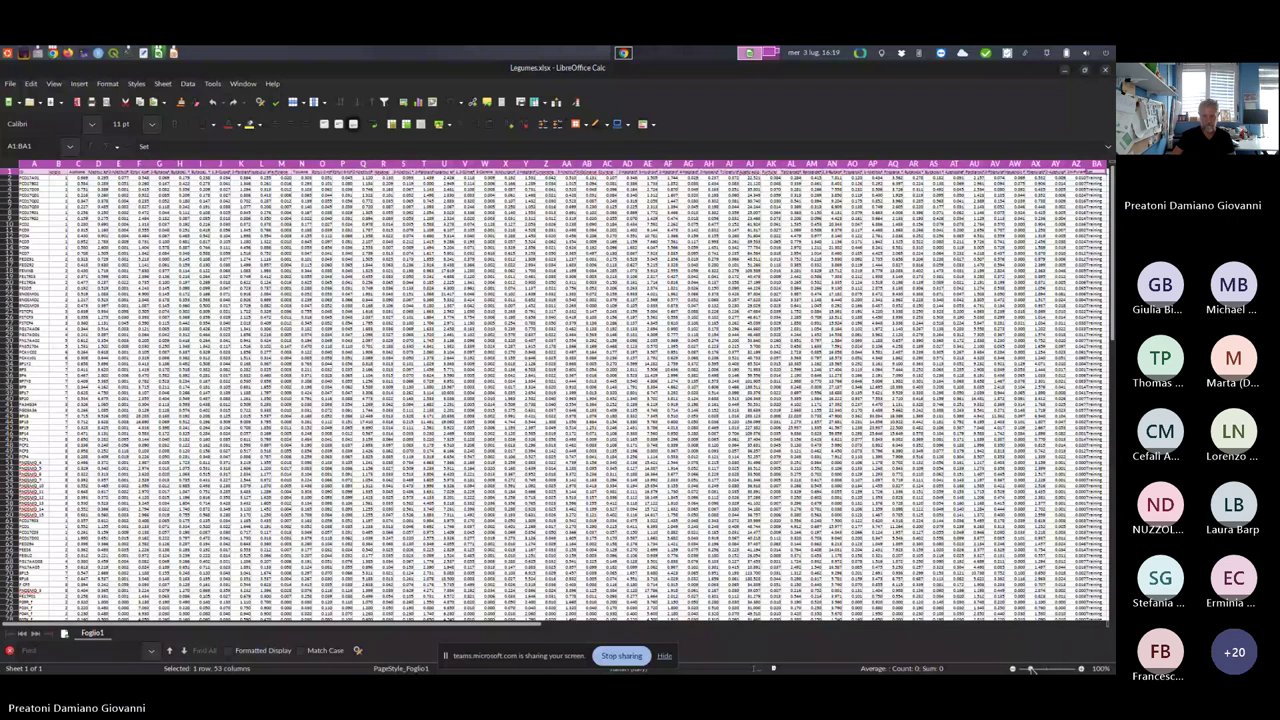
drag(1032, 670, 1029, 670)
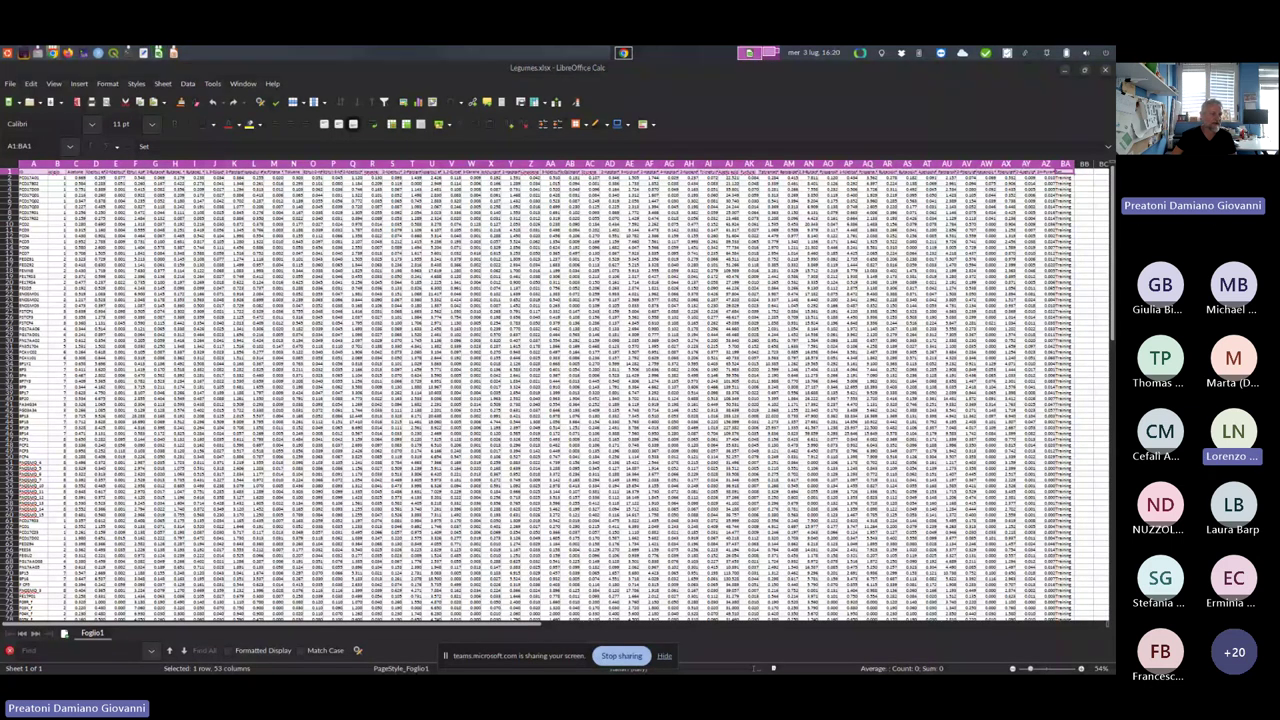
scroll(1110, 505, down, 10)
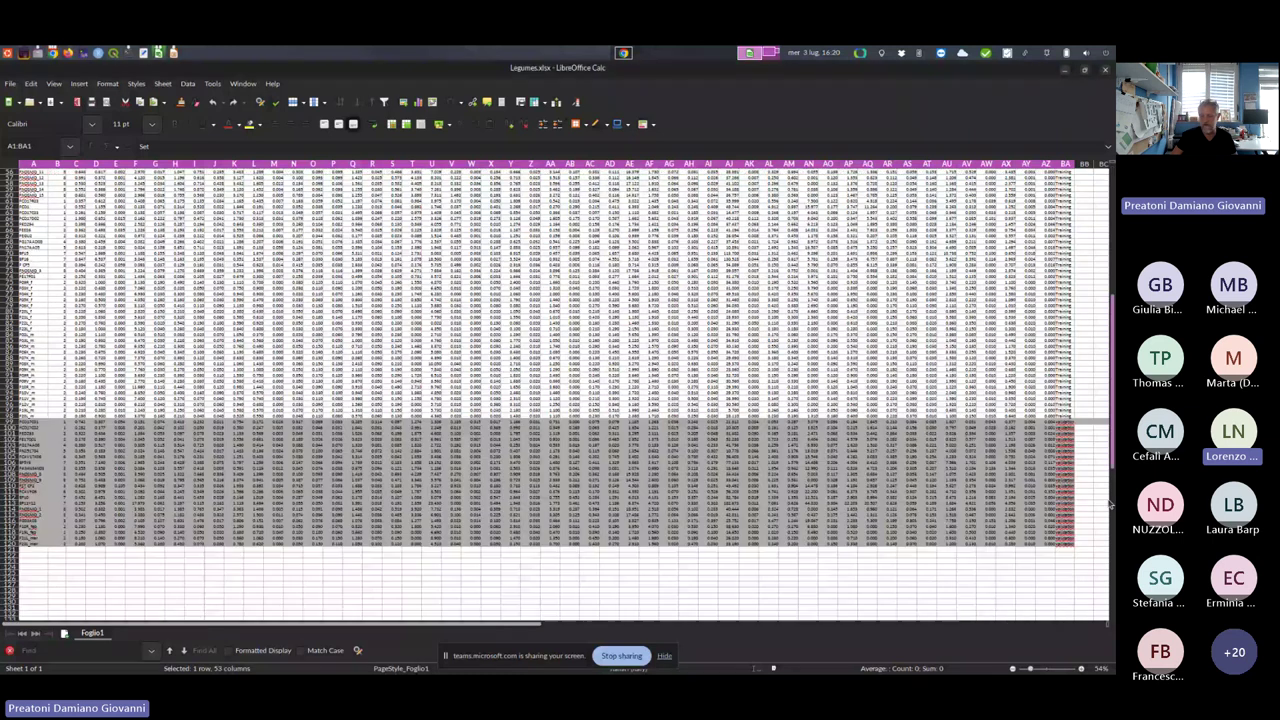
scroll(1110, 505, down, 8)
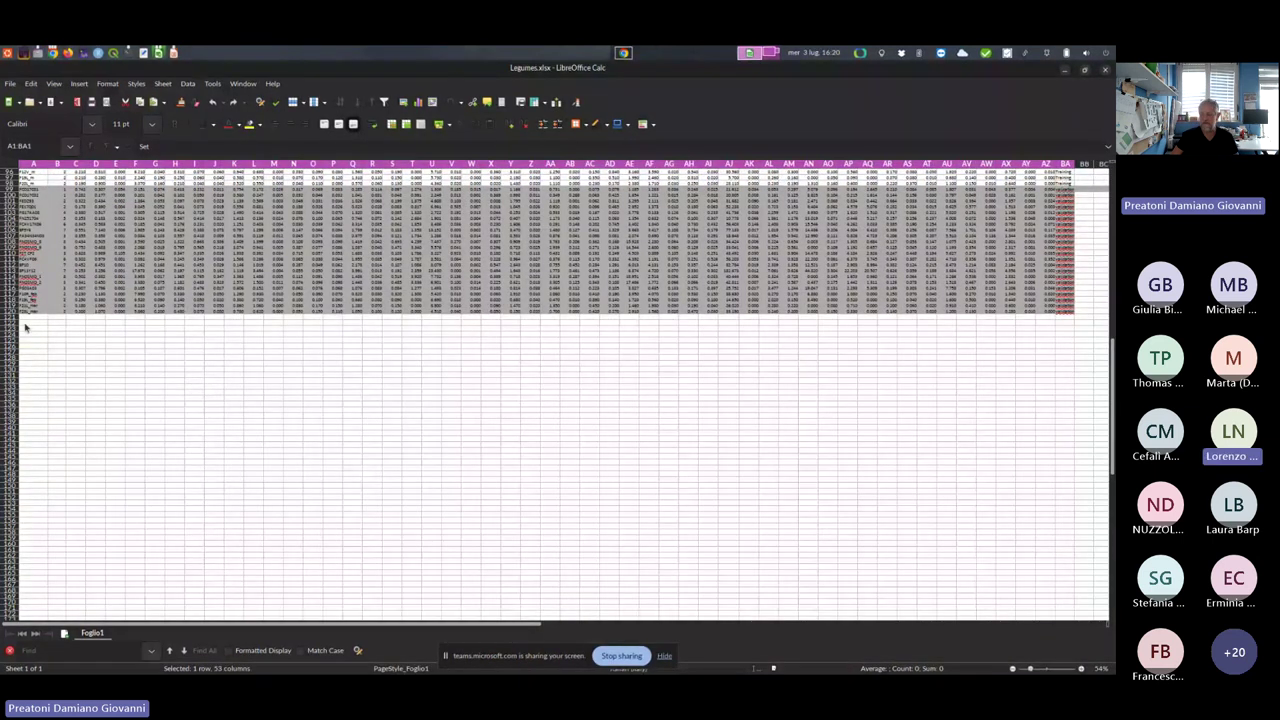
scroll(26, 327, up, 18)
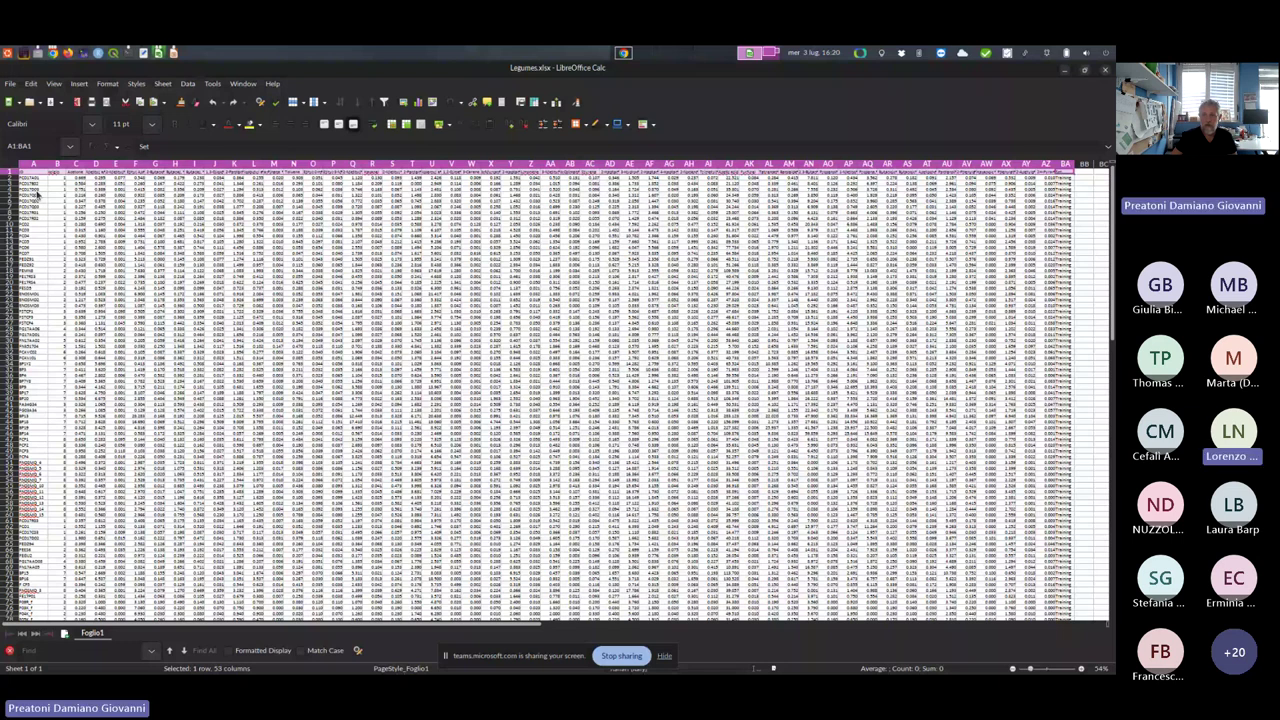
- Switch to the file manager and open README.txt from the doc folder of the legumes project
click(1064, 70)
click(210, 176)
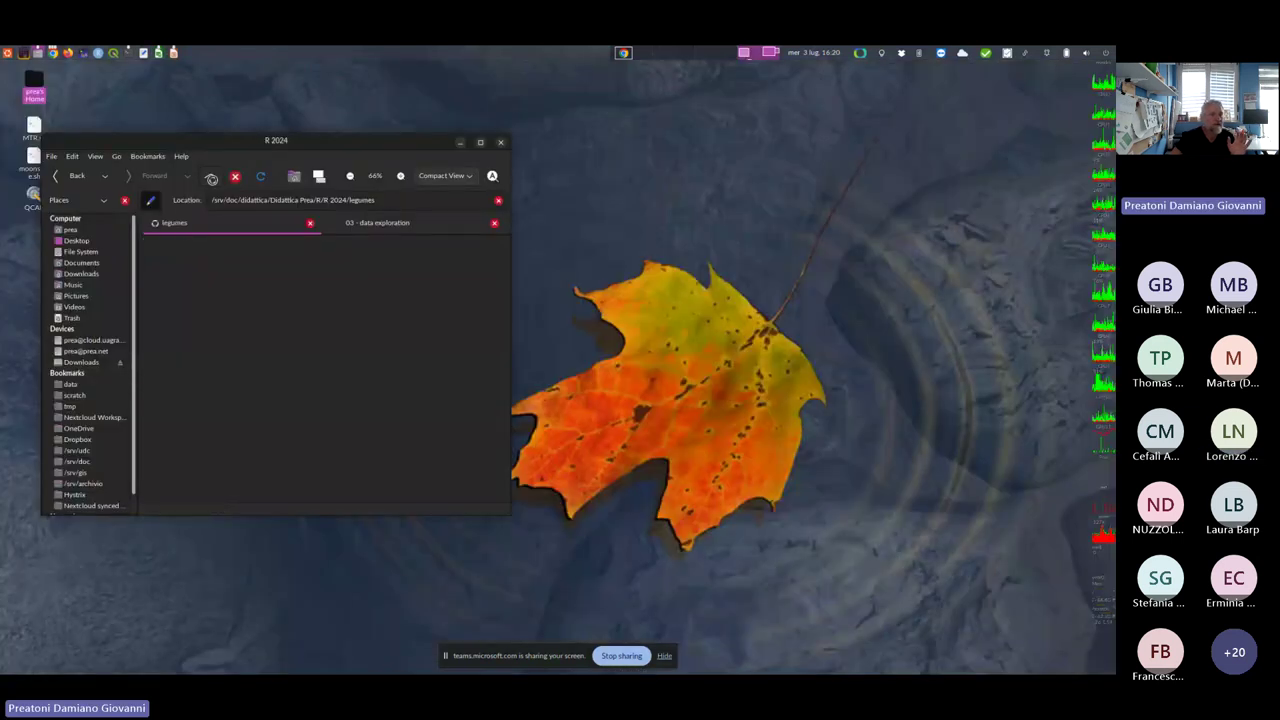
double_click(166, 242)
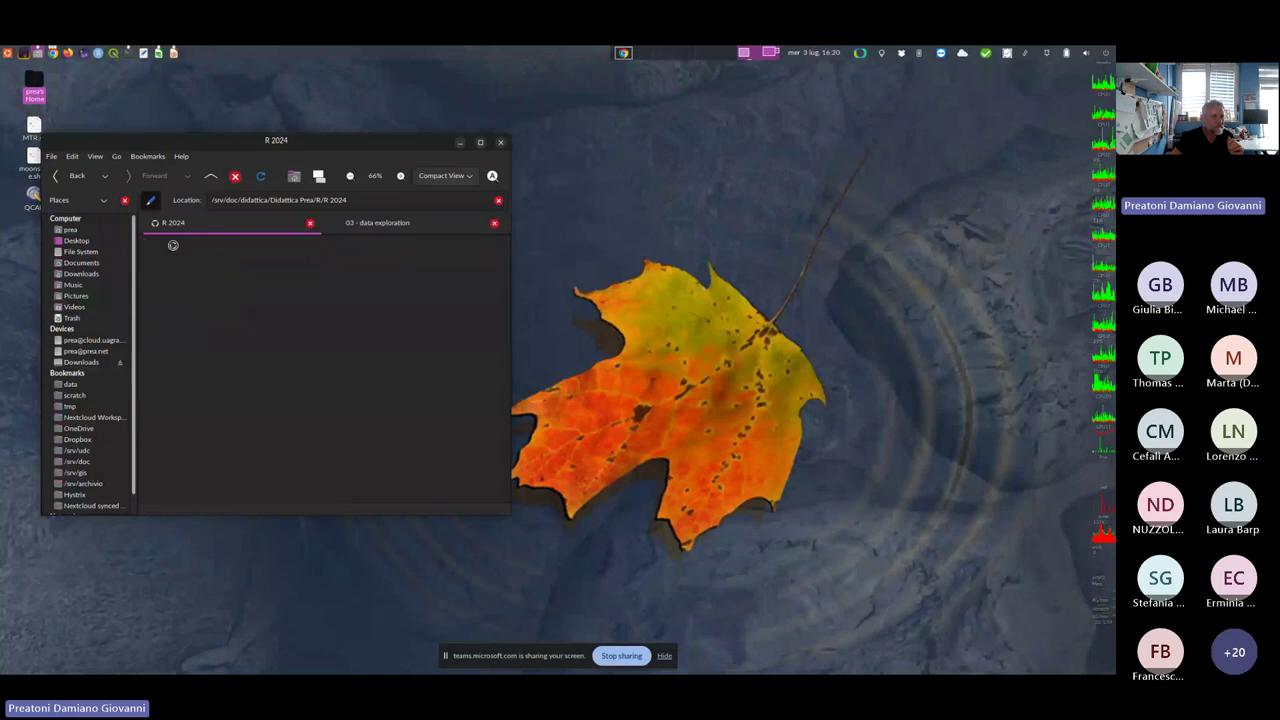
double_click(157, 255)
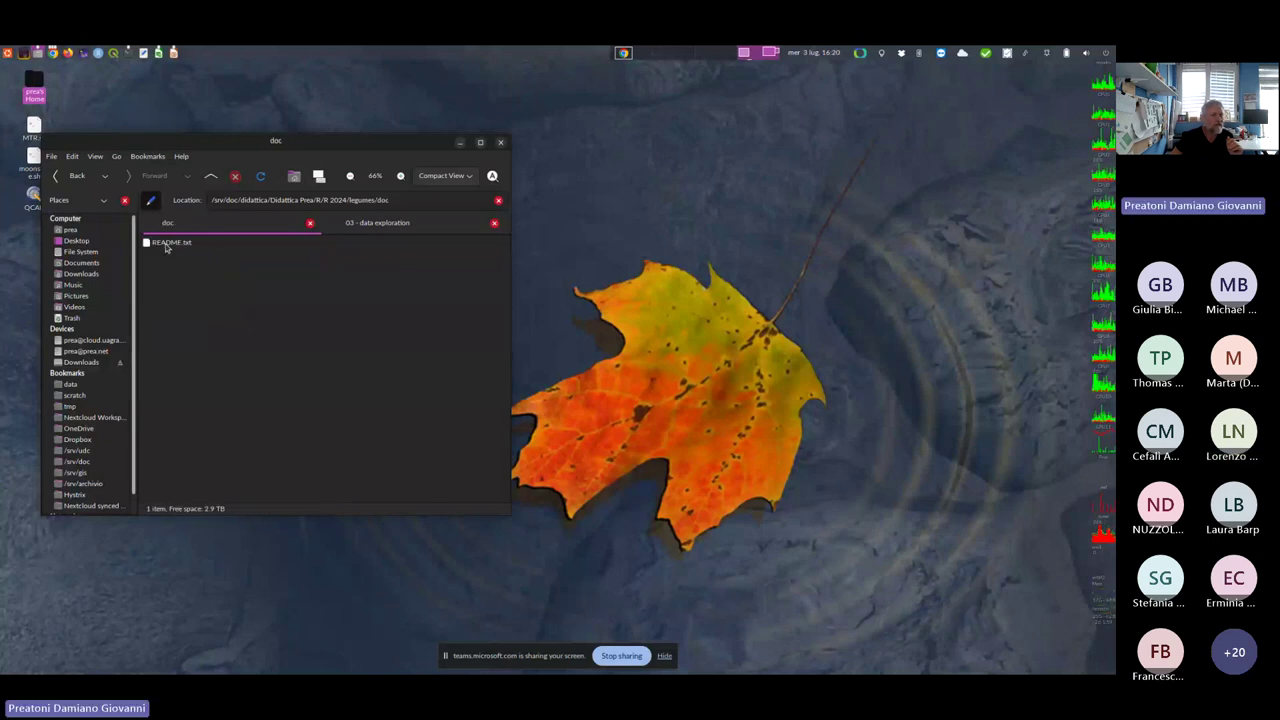
double_click(164, 243)
click(237, 371)
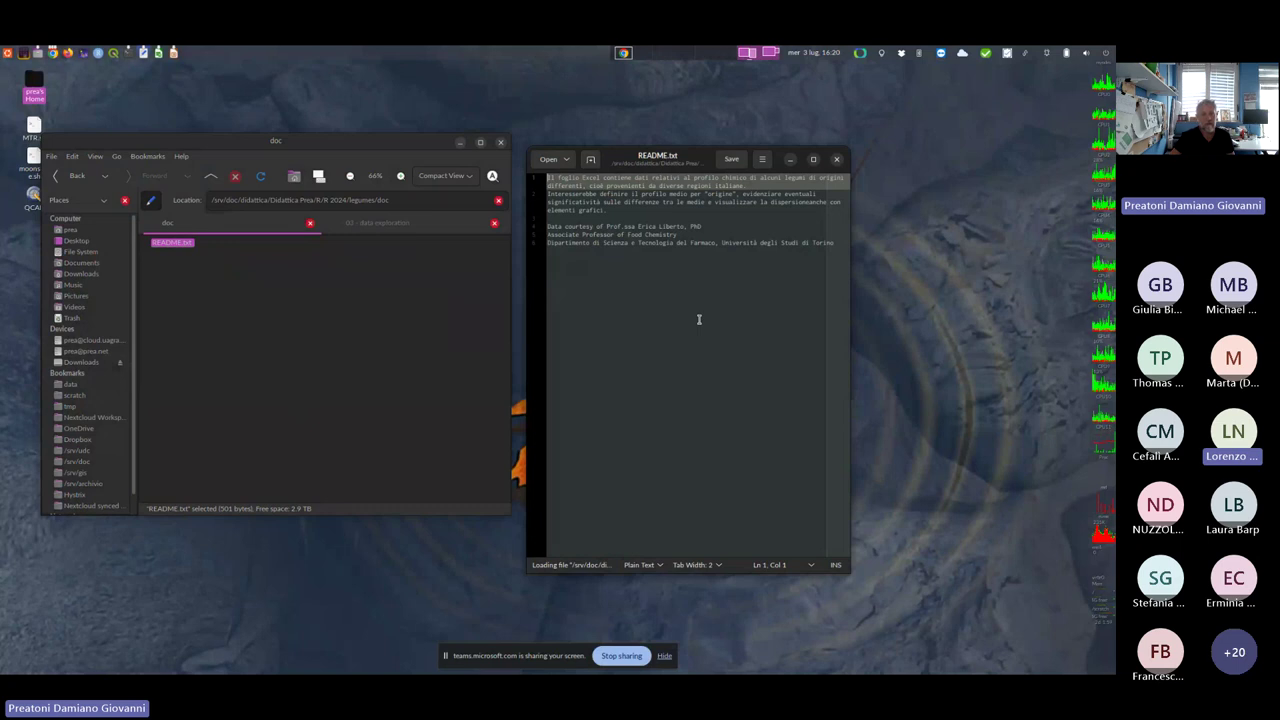
- Enlarge the README text and widen its window so the dataset description is easy to read
key(ctrl+plus)
key(ctrl+plus)
key(ctrl+plus)
key(ctrl+plus)
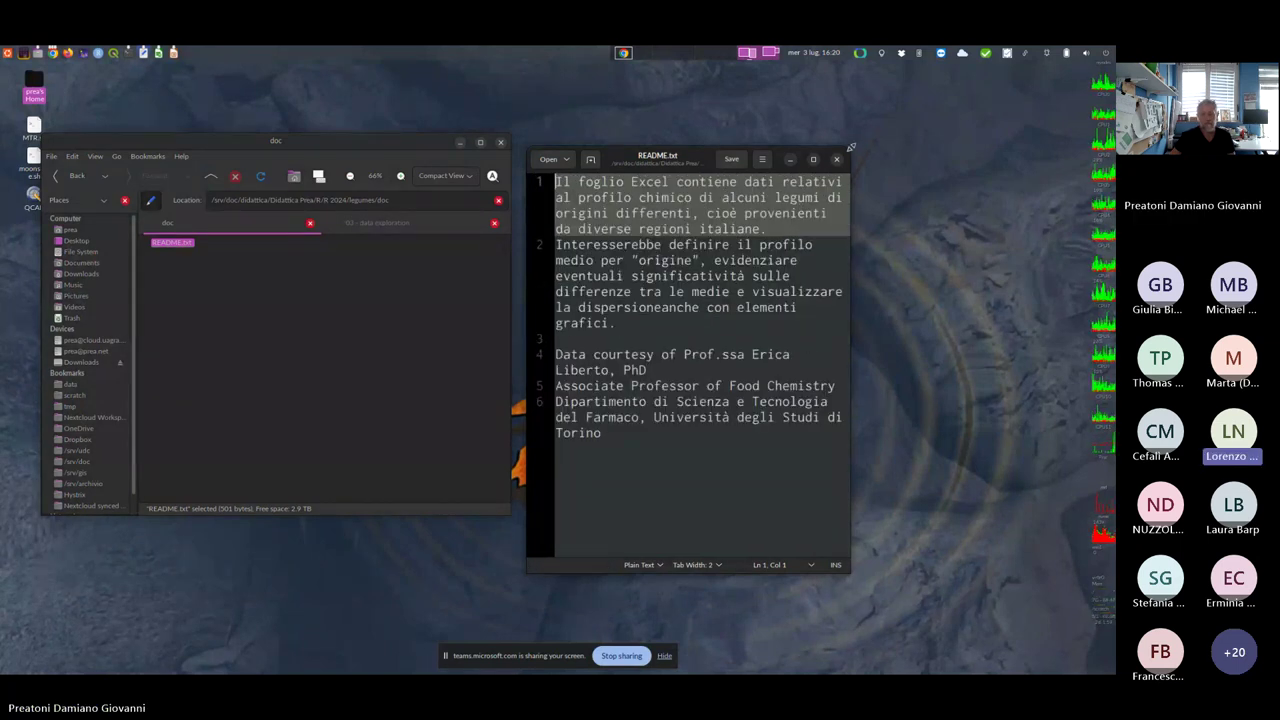
drag(850, 148, 549, 263)
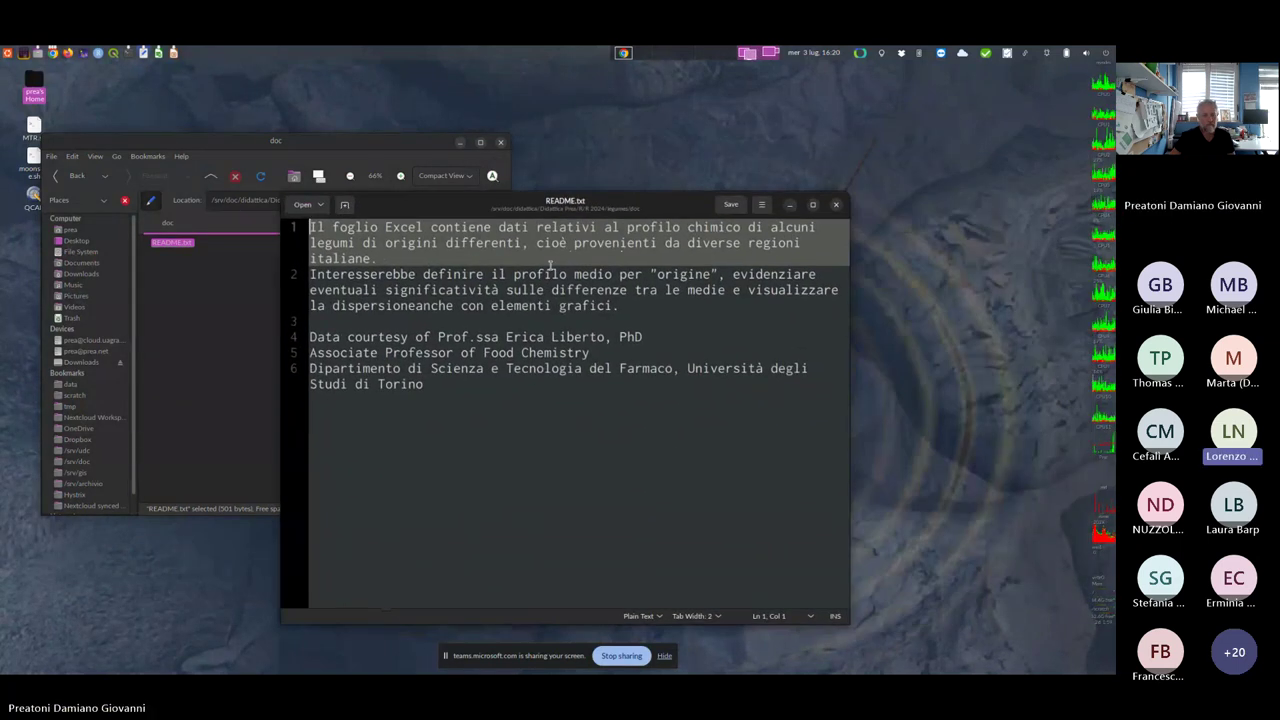
key(ctrl+plus)
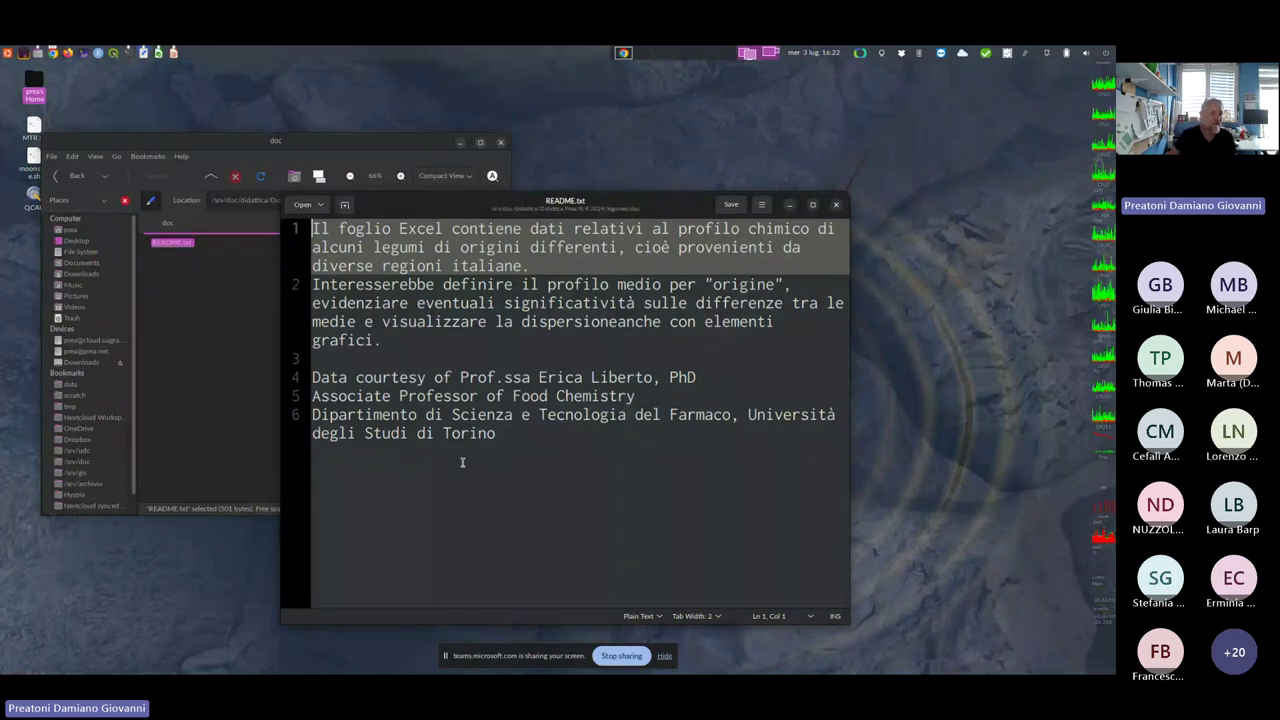
- Return to the file manager and open Legumes.xlsx from the legumes project's data folder in LibreOffice Calc
click(175, 349)
click(210, 176)
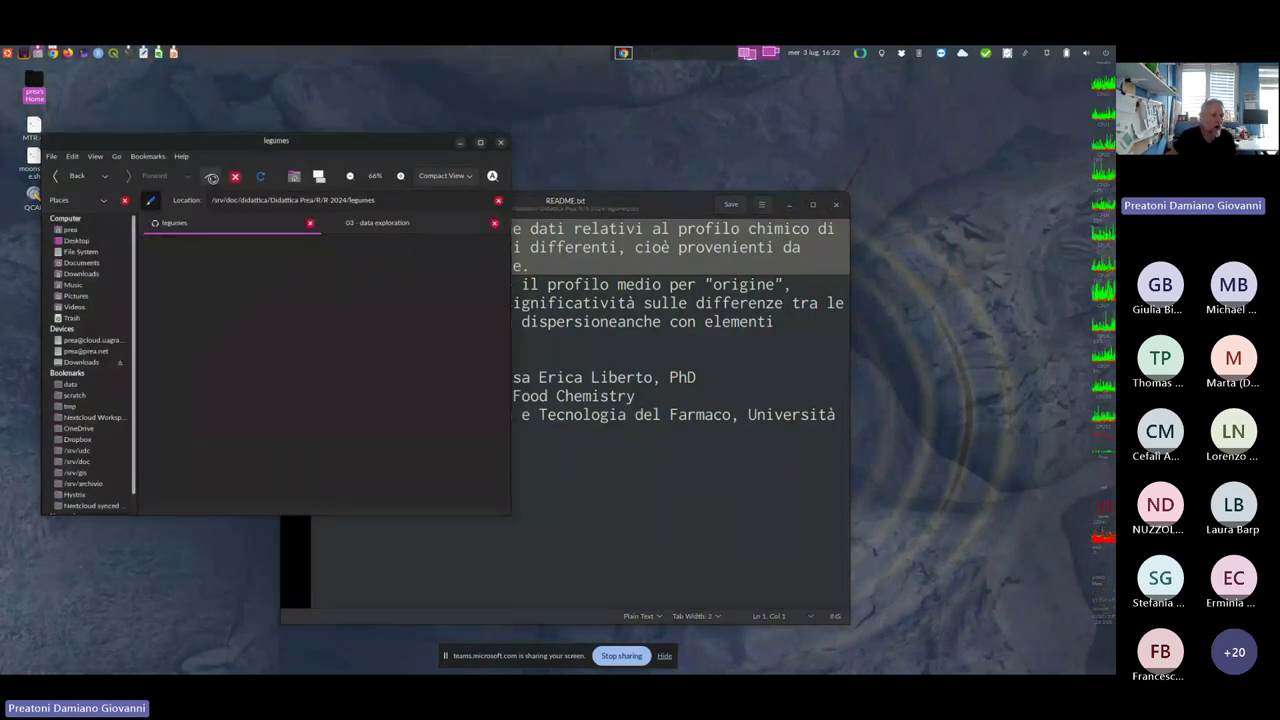
click(161, 243)
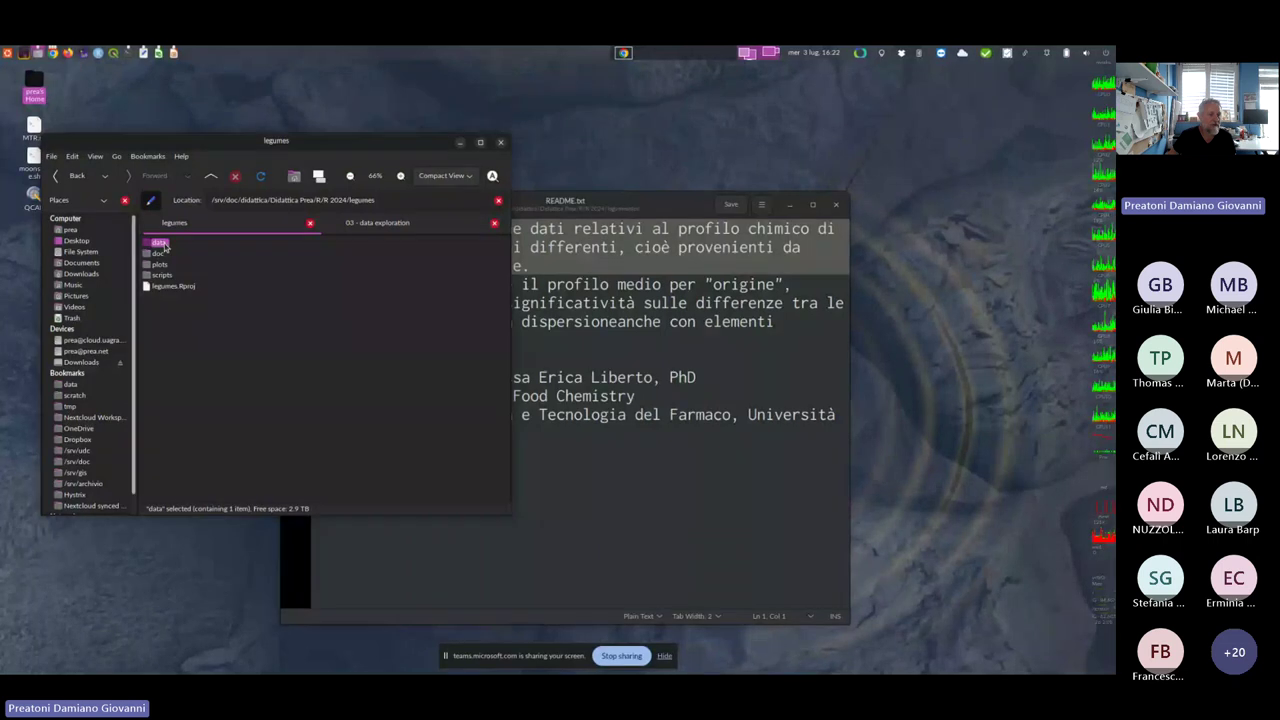
double_click(161, 243)
double_click(172, 243)
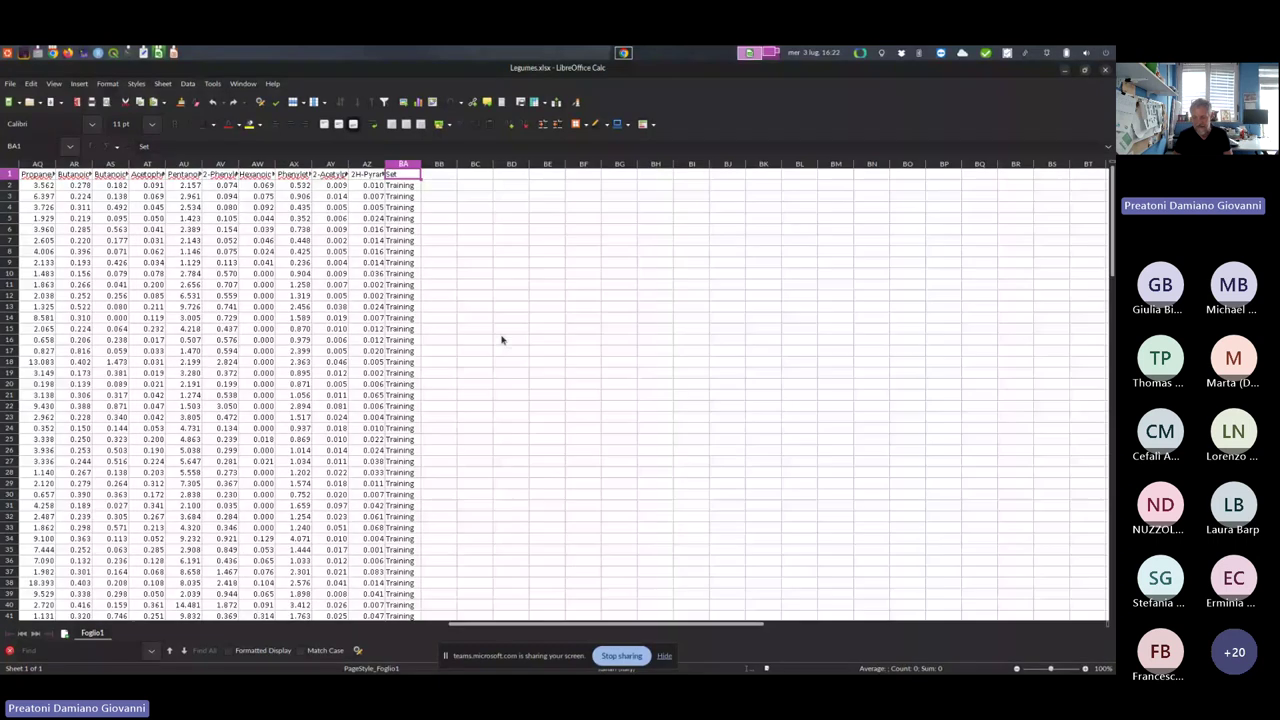
- Look through the sample codes in the ID column, starting from cell A1 and returning to the header
key(ctrl+Home)
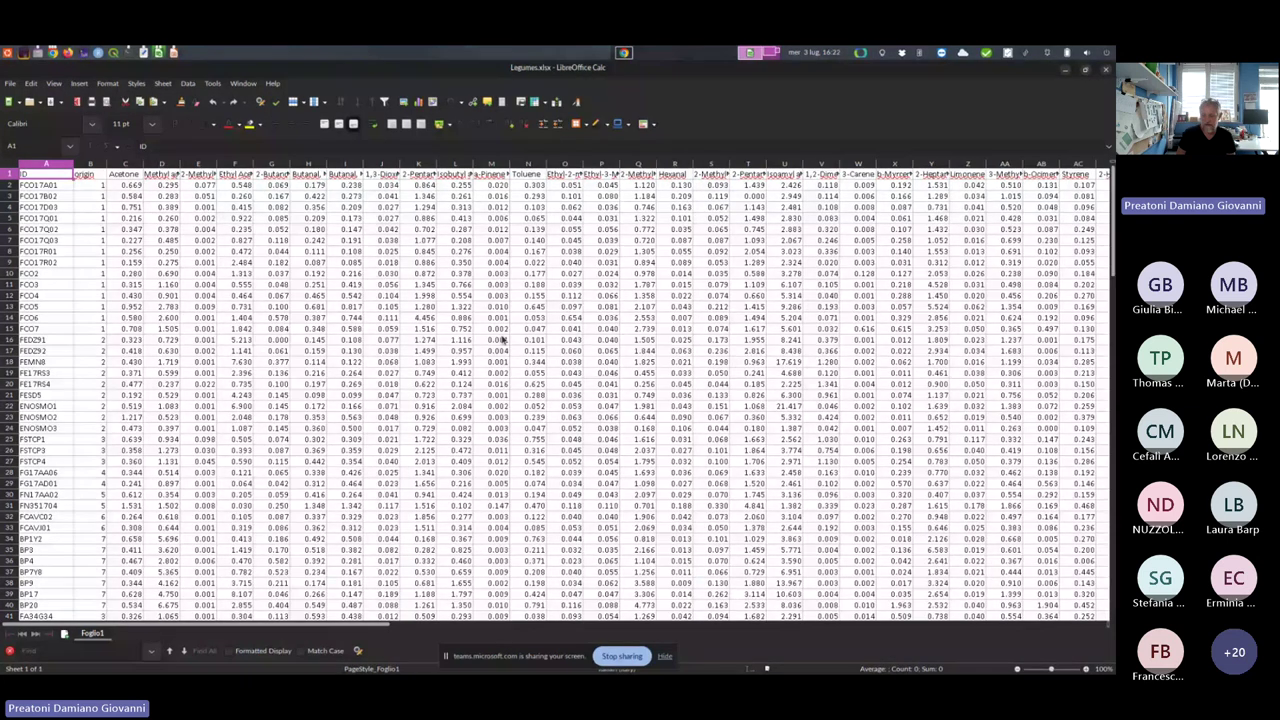
key(Down)
key(Down)
key(Down)
key(Down)
key(Down)
key(Down)
key(Down)
key(Down)
key(Down)
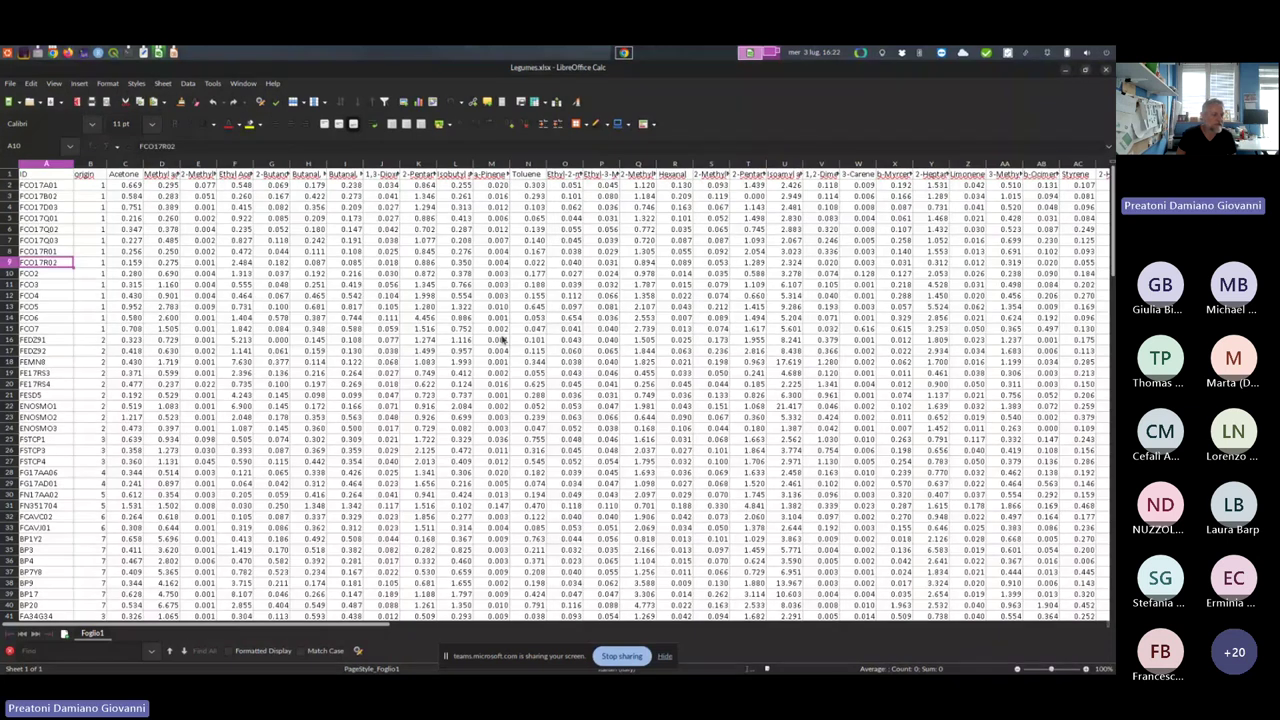
key(Down)
key(Down)
key(Down)
key(Down)
key(Down)
key(Down)
key(Down)
key(Down)
key(Down)
key(Down)
key(Down)
key(Down)
key(Down)
key(Down)
key(Down)
key(Down)
key(Down)
key(Up)
key(Up)
key(Up)
key(Up)
key(Up)
key(Up)
key(Up)
key(Up)
key(Up)
key(Up)
key(Up)
key(Up)
key(Up)
key(Up)
key(Up)
key(Up)
key(Up)
key(Up)
key(Up)
key(Up)
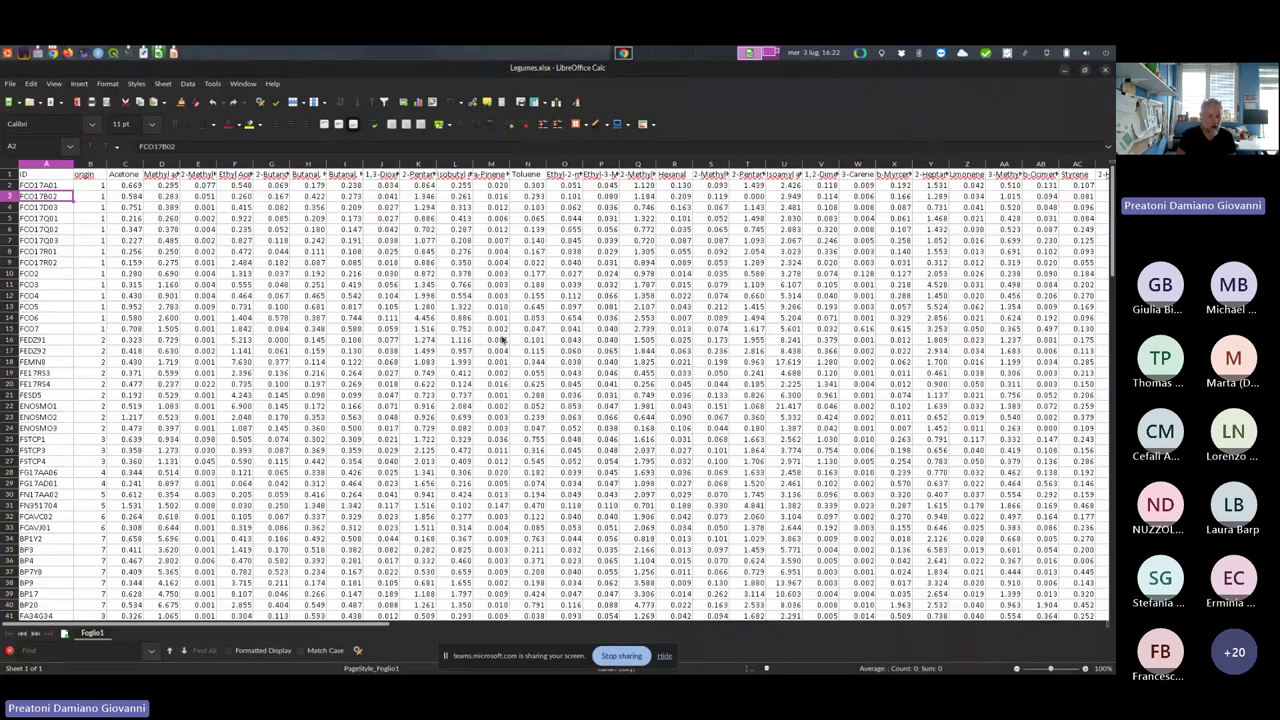
key(Up)
key(Up)
- Examine the codes in the origin column from its header down to row 46
key(Right)
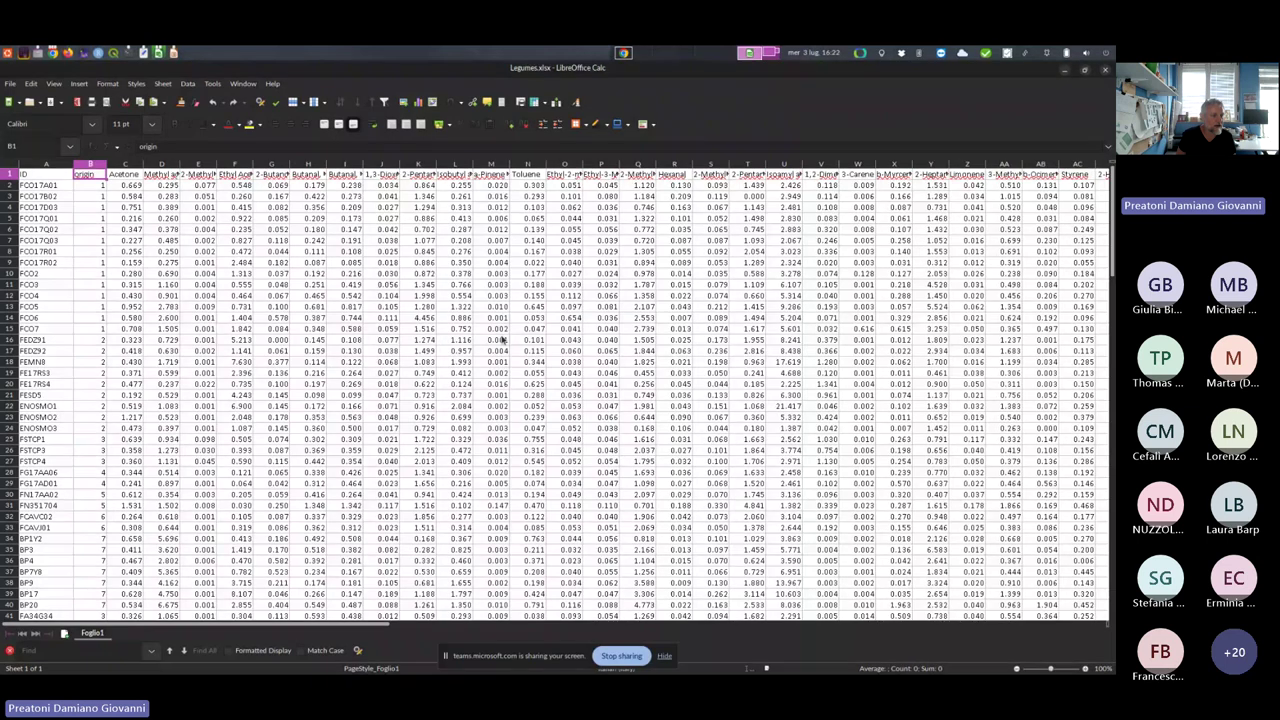
key(Down)
key(Down)
key(Down)
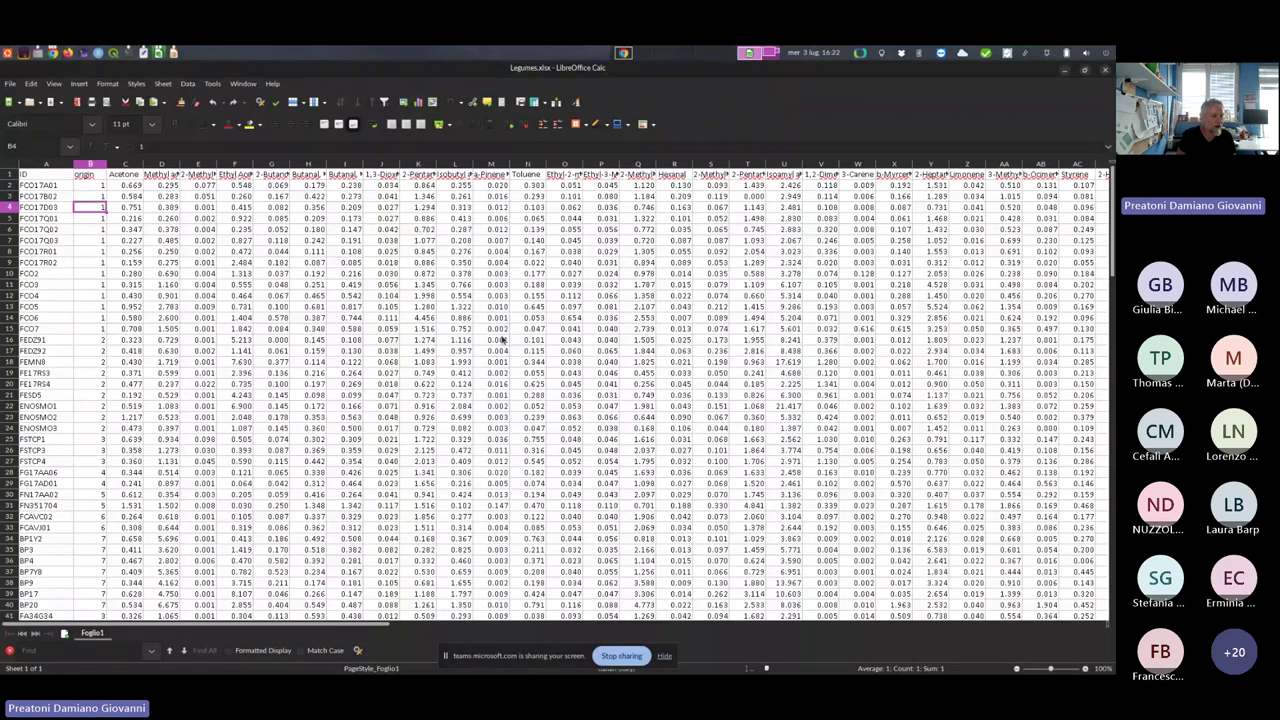
key(Down)
key(Down)
key(Down)
key(Down)
key(Down)
key(Down)
key(Down)
key(Down)
key(Down)
key(Down)
key(Down)
key(Down)
key(Down)
key(Down)
key(Down)
key(Down)
key(Down)
key(Down)
key(Down)
key(Down)
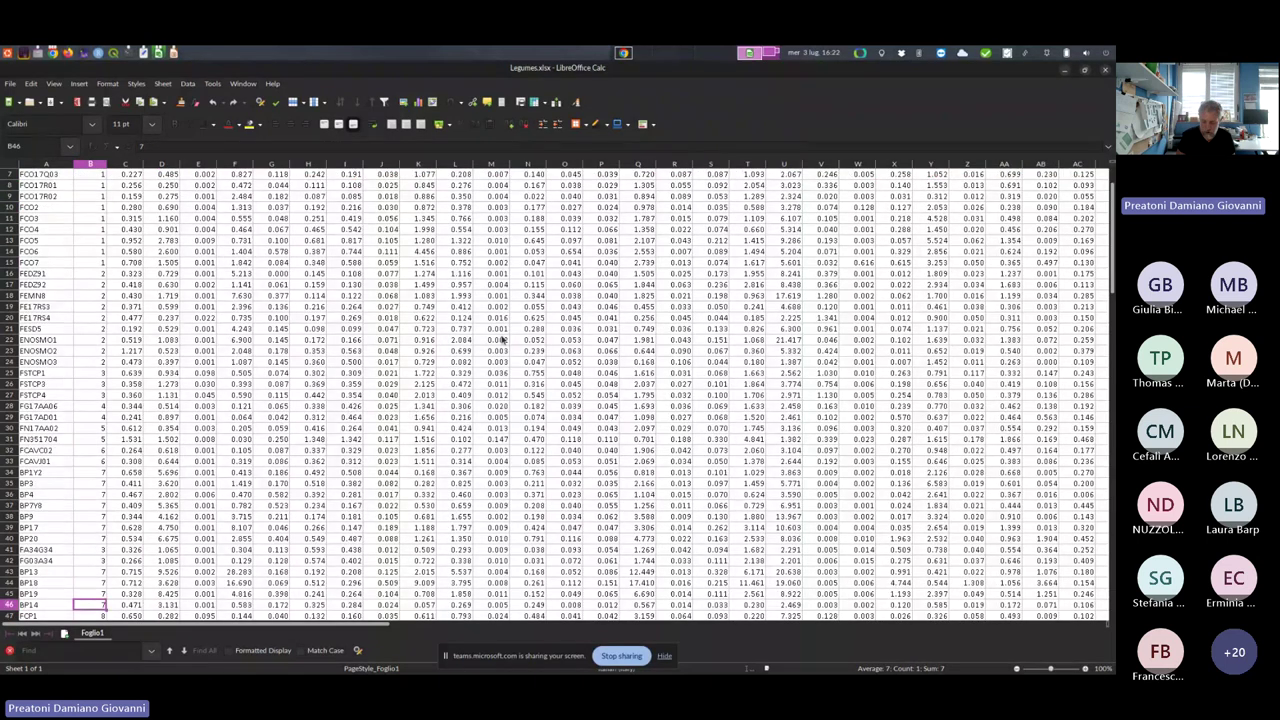
- Go to the Acetone header in C1, magnify the sheet to 280% and select the Acetone column
key(ctrl+Home)
key(Right)
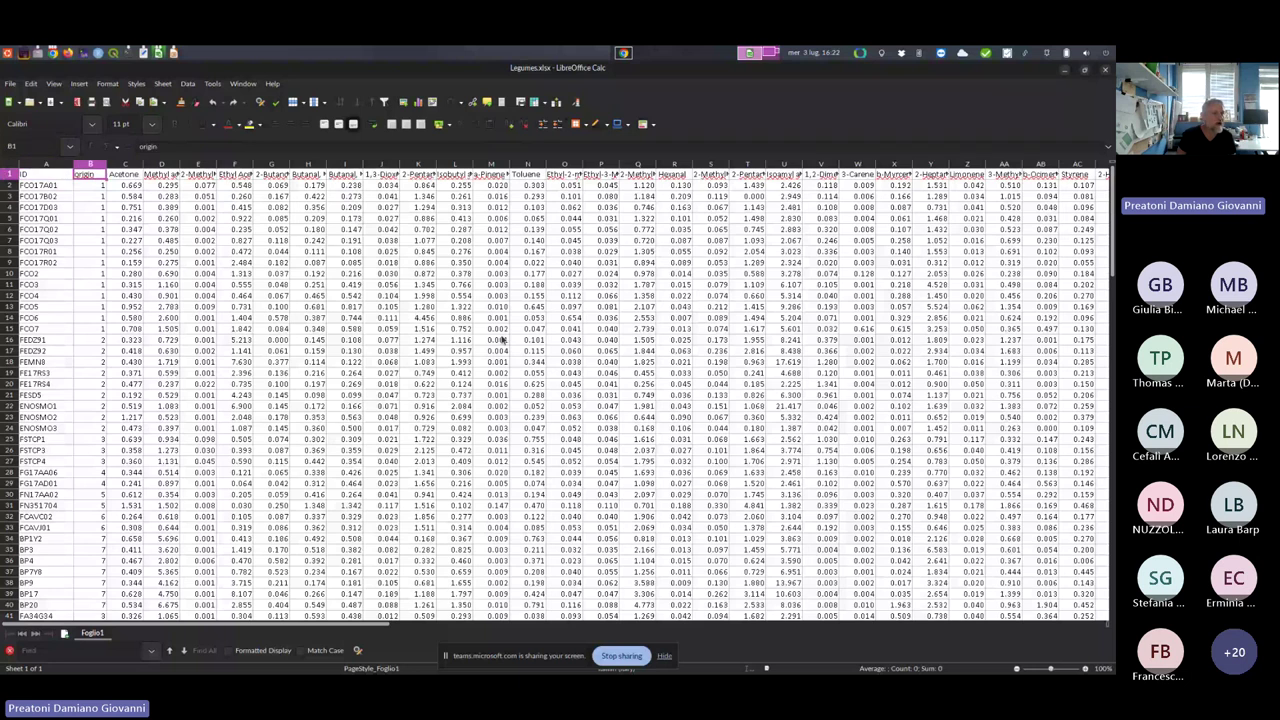
key(Right)
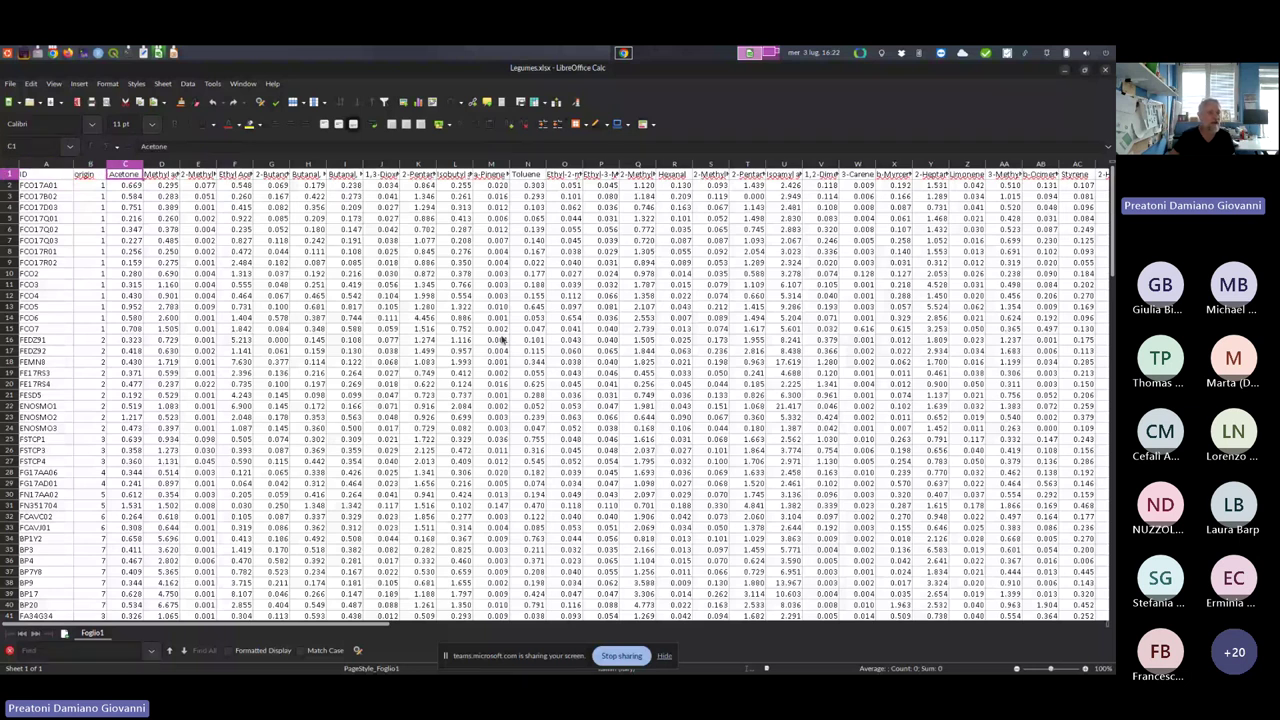
ctrl+scroll(502, 339, up, 5)
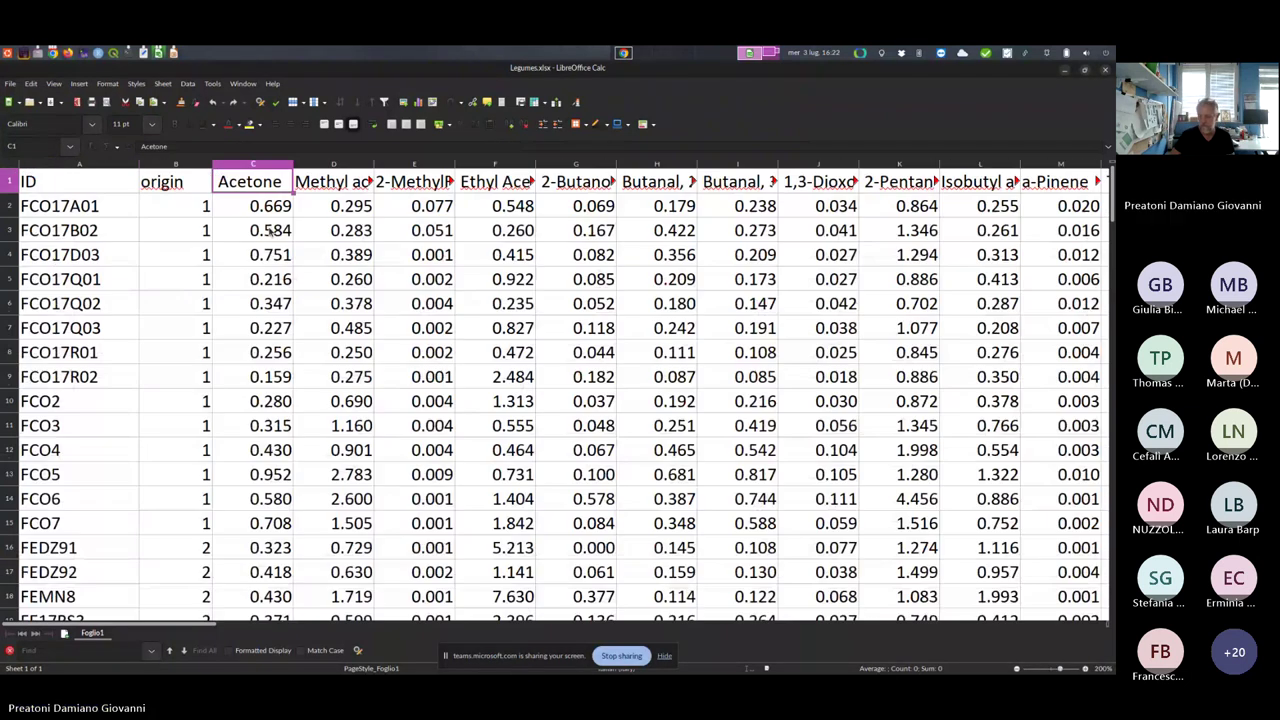
ctrl+scroll(276, 228, up, 2)
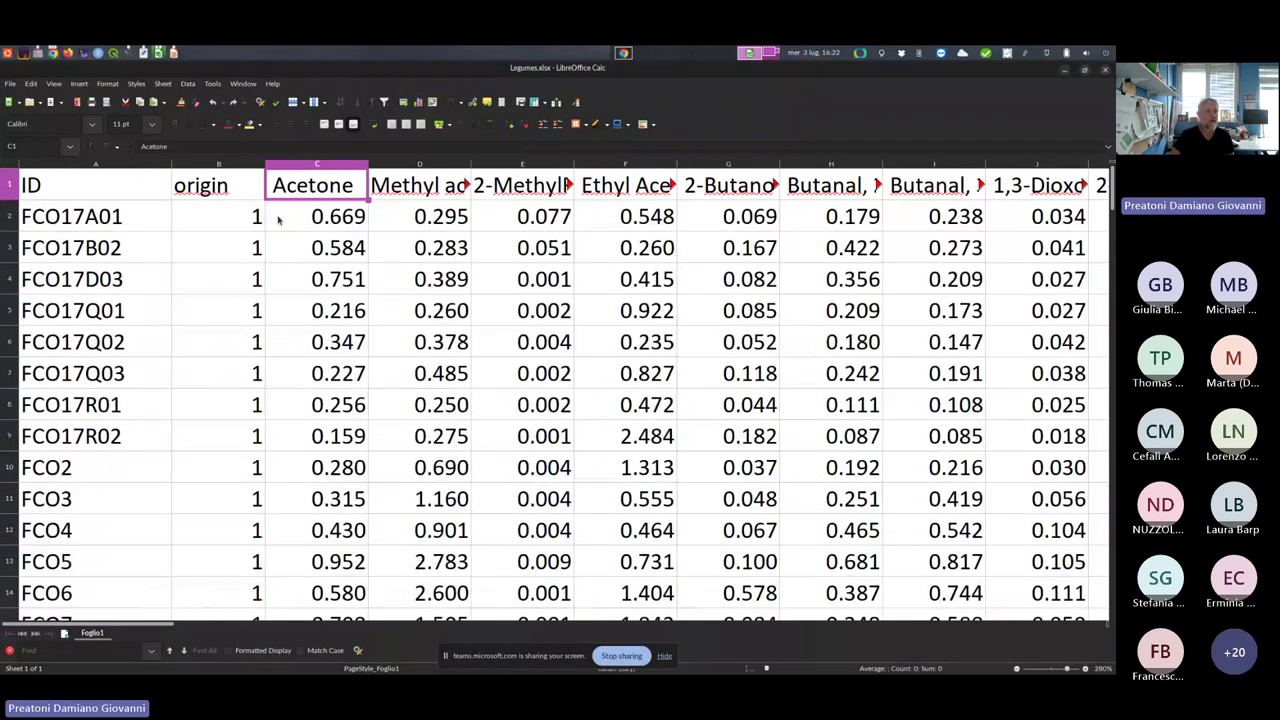
click(362, 164)
drag(367, 163, 365, 163)
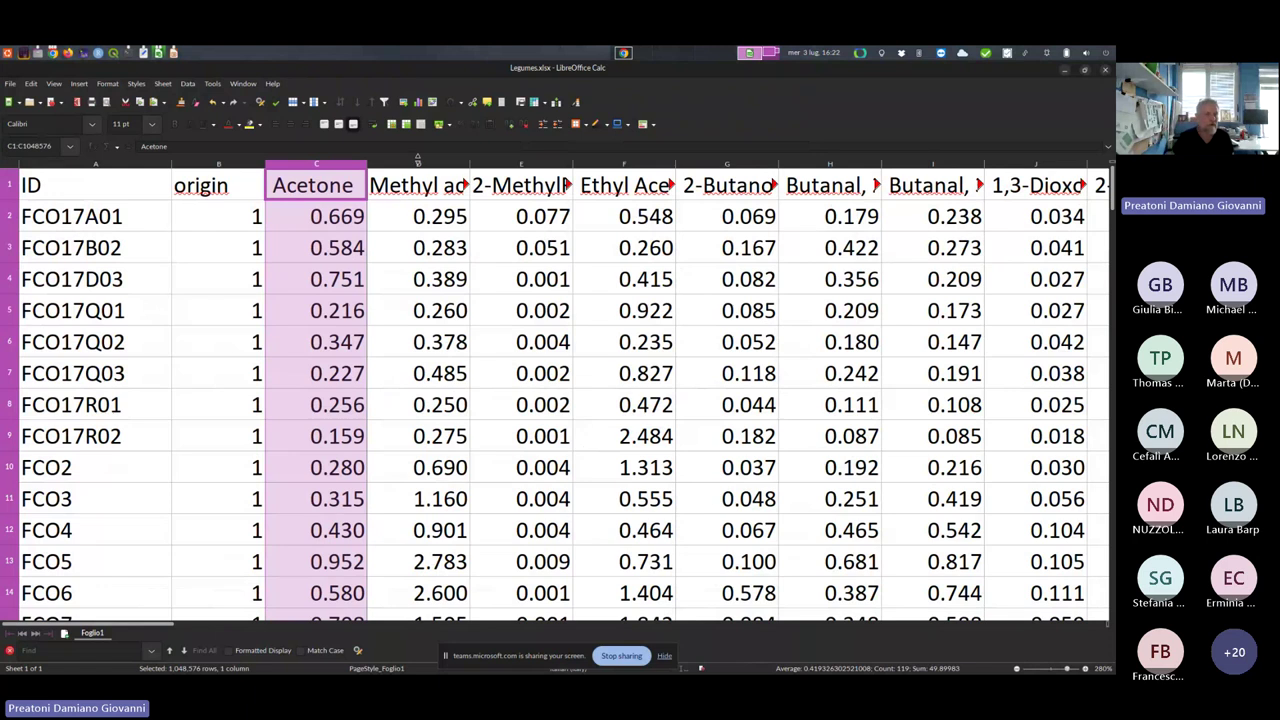
- Fit the widths of the Methyl acetate, 2-MethylFuran, Ethyl Acetate and "Butanal, 2-methyl-" columns to show their full headings
click(419, 165)
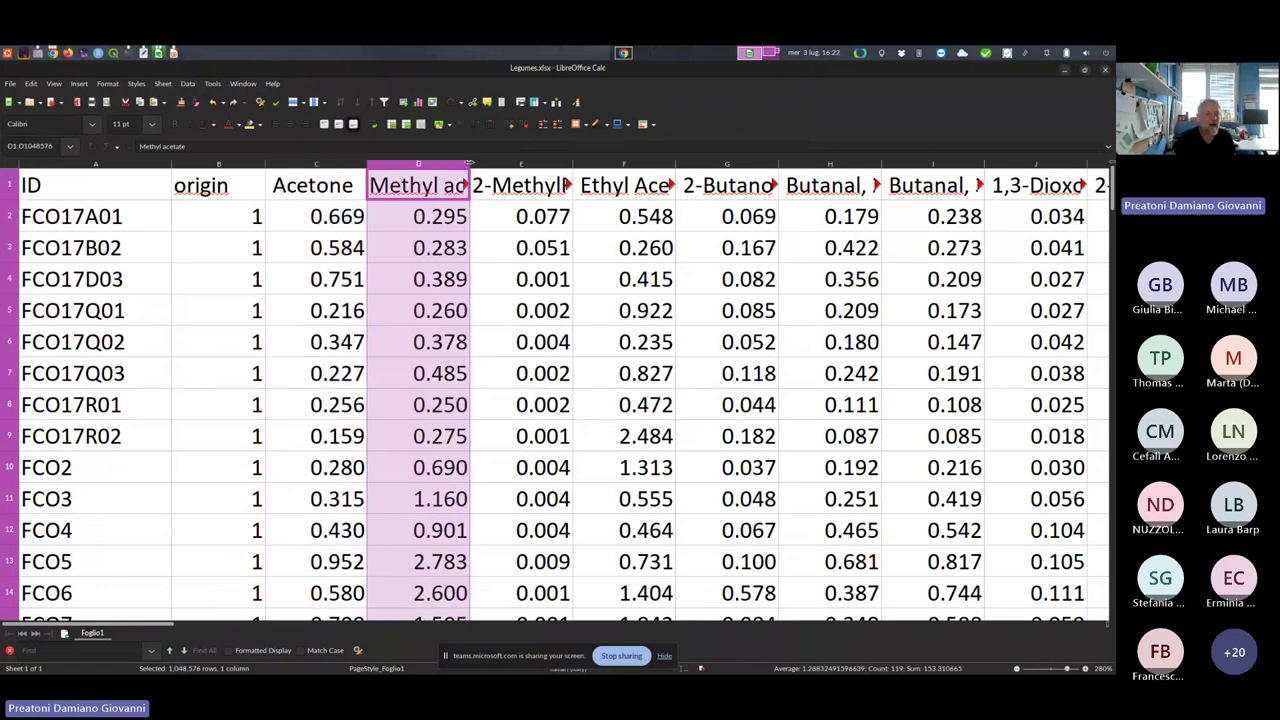
double_click(468, 163)
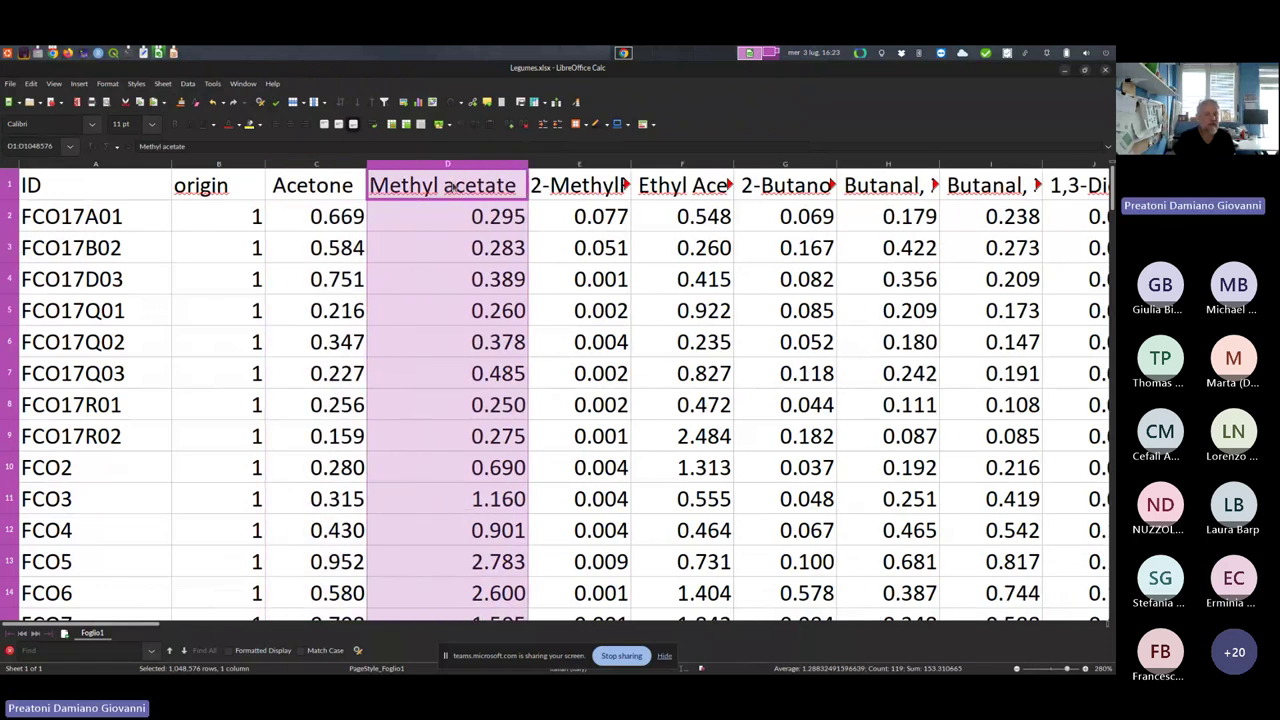
click(551, 165)
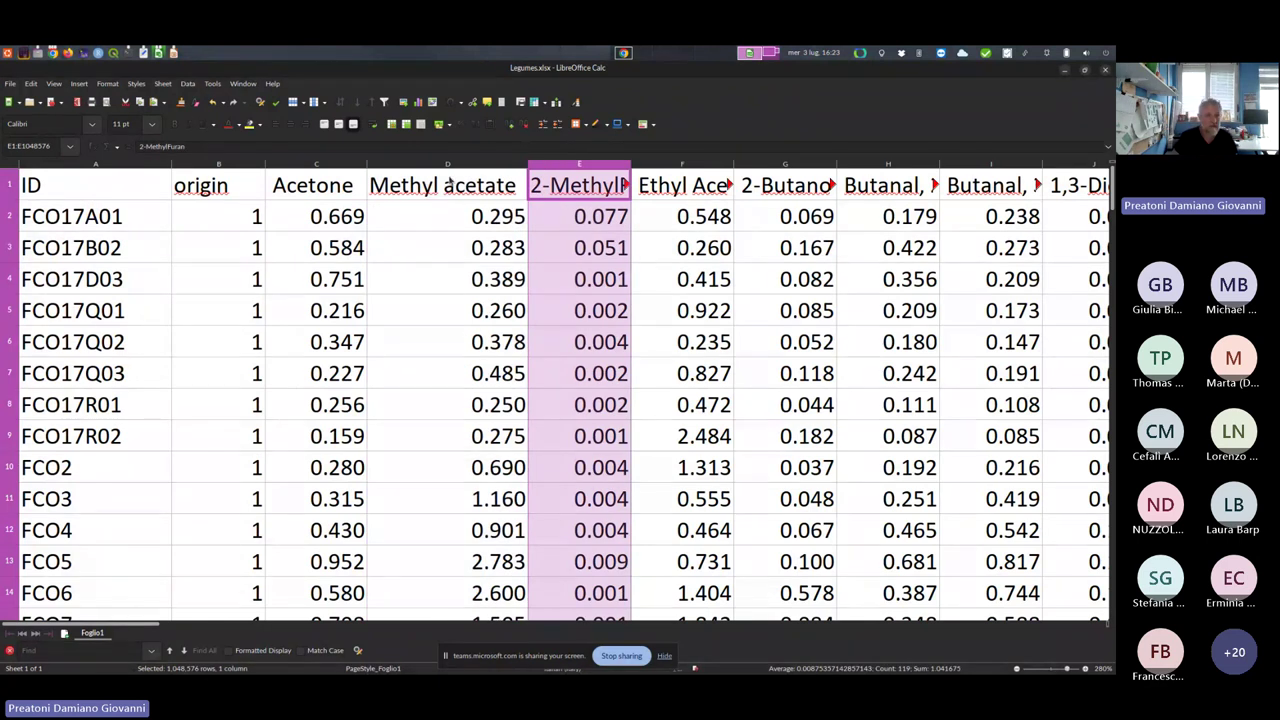
double_click(630, 165)
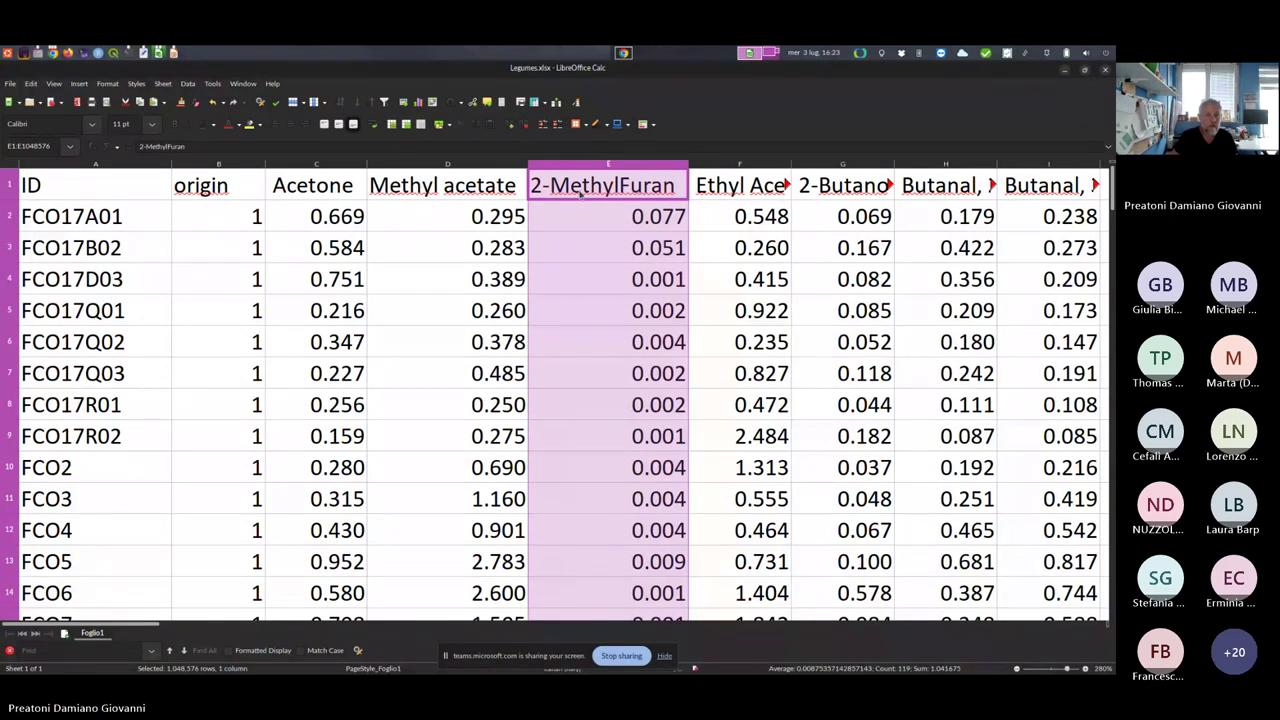
click(698, 166)
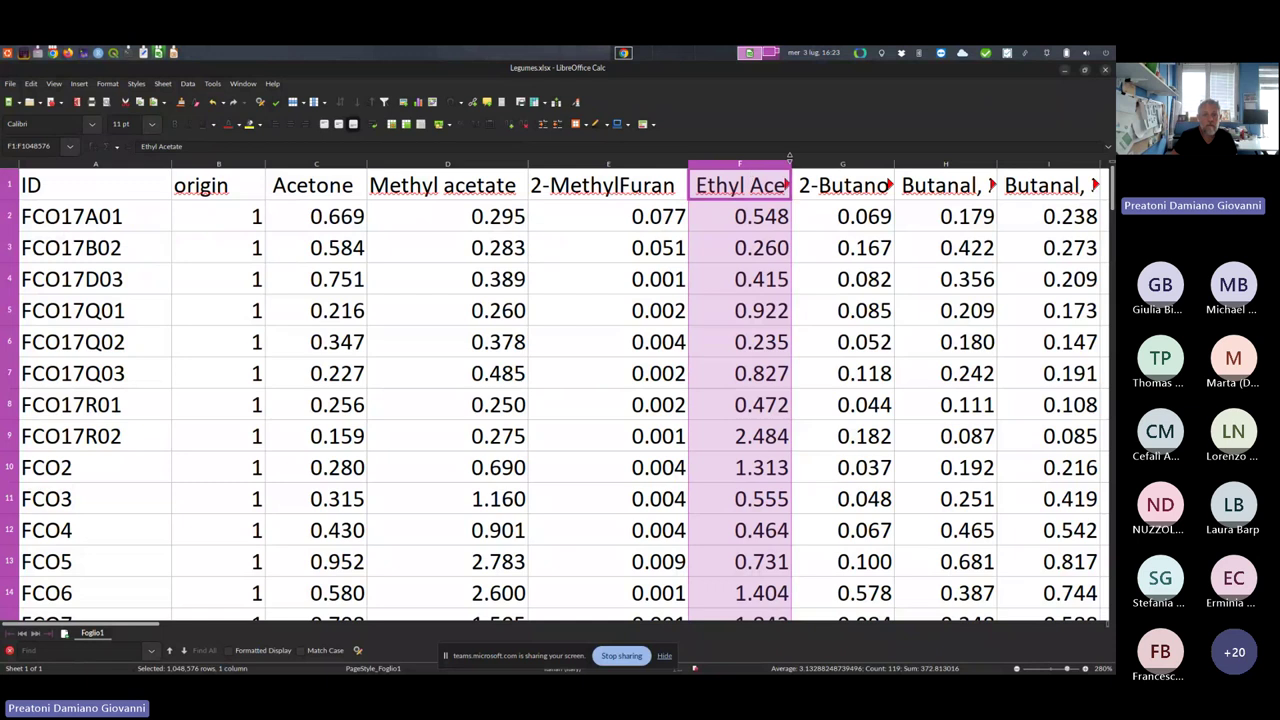
double_click(789, 163)
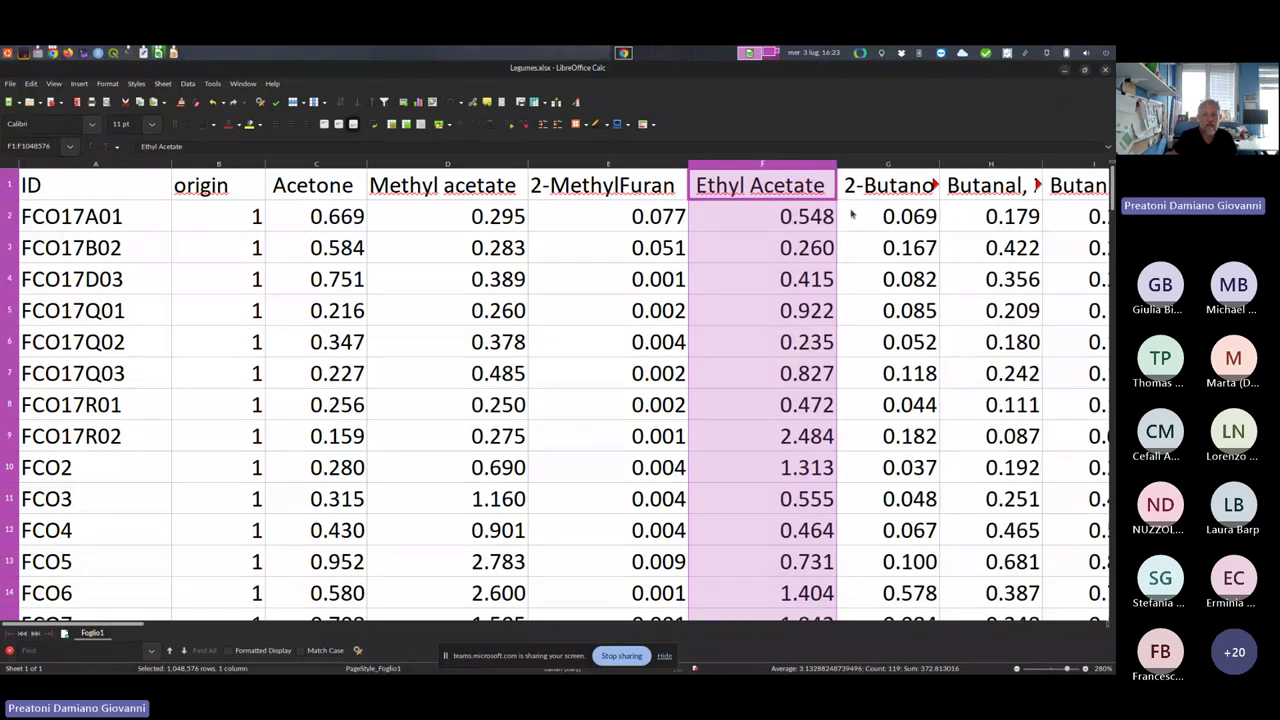
click(971, 166)
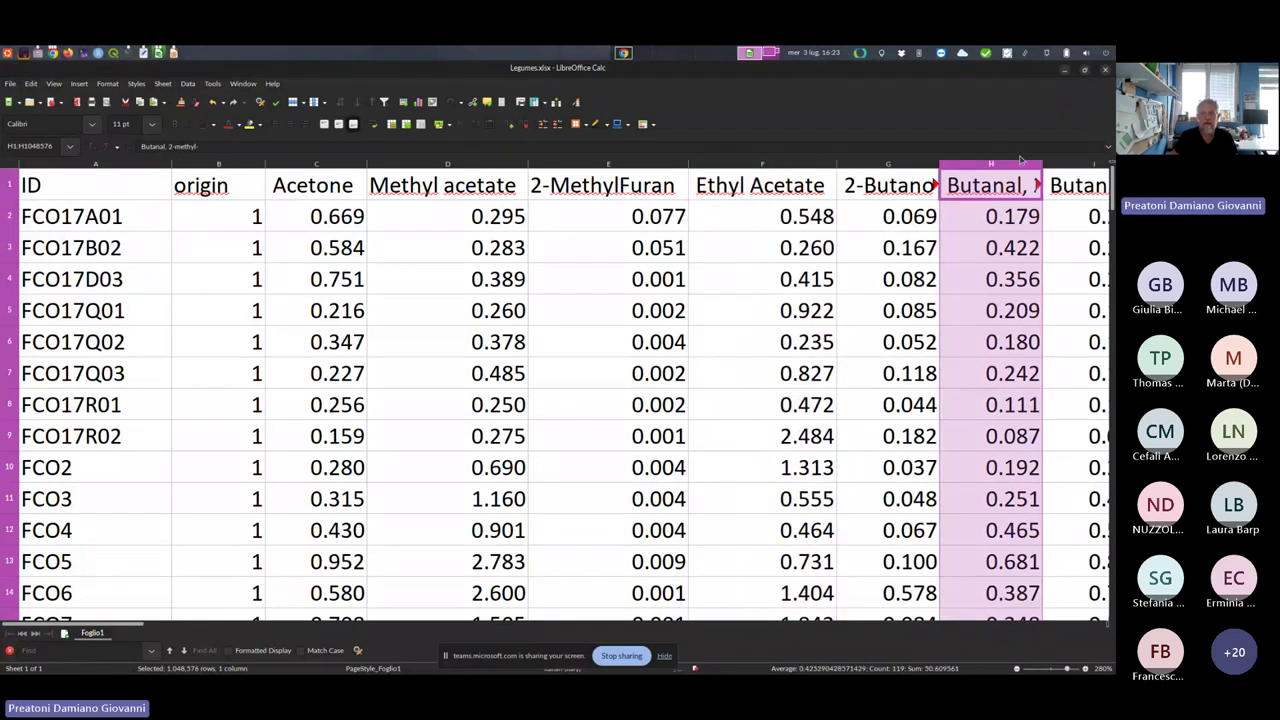
double_click(1043, 164)
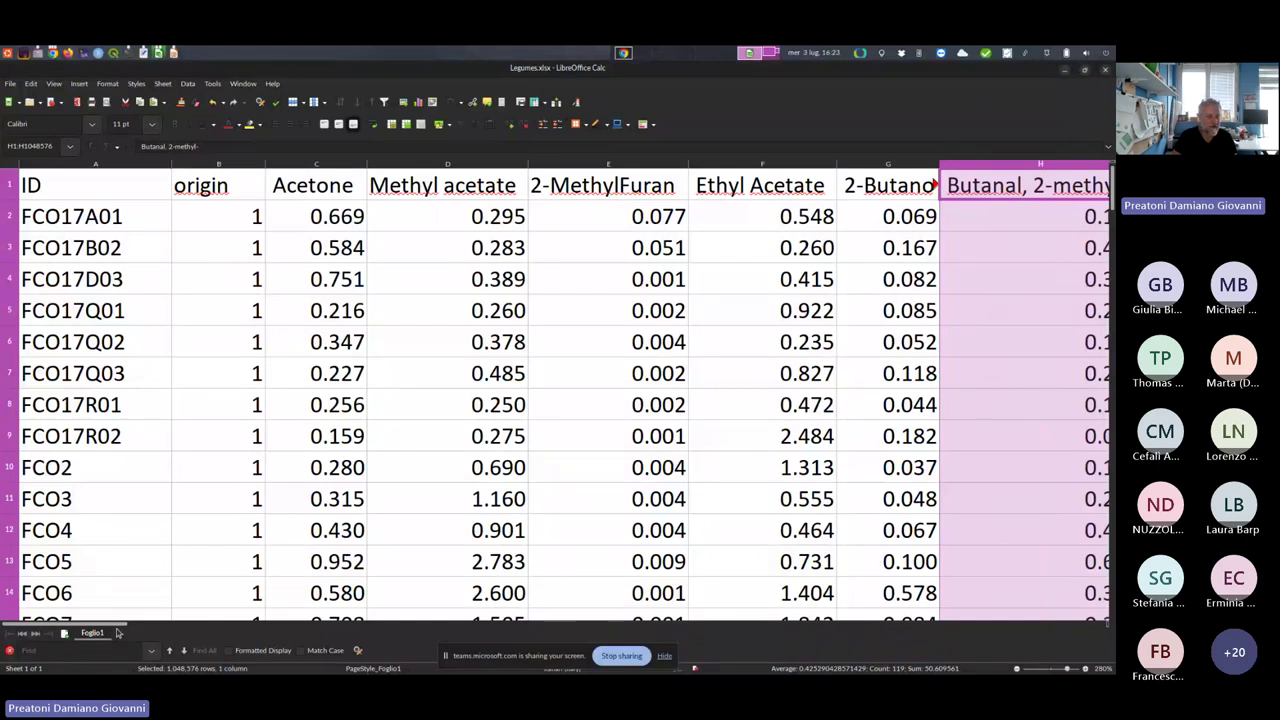
drag(136, 626, 192, 632)
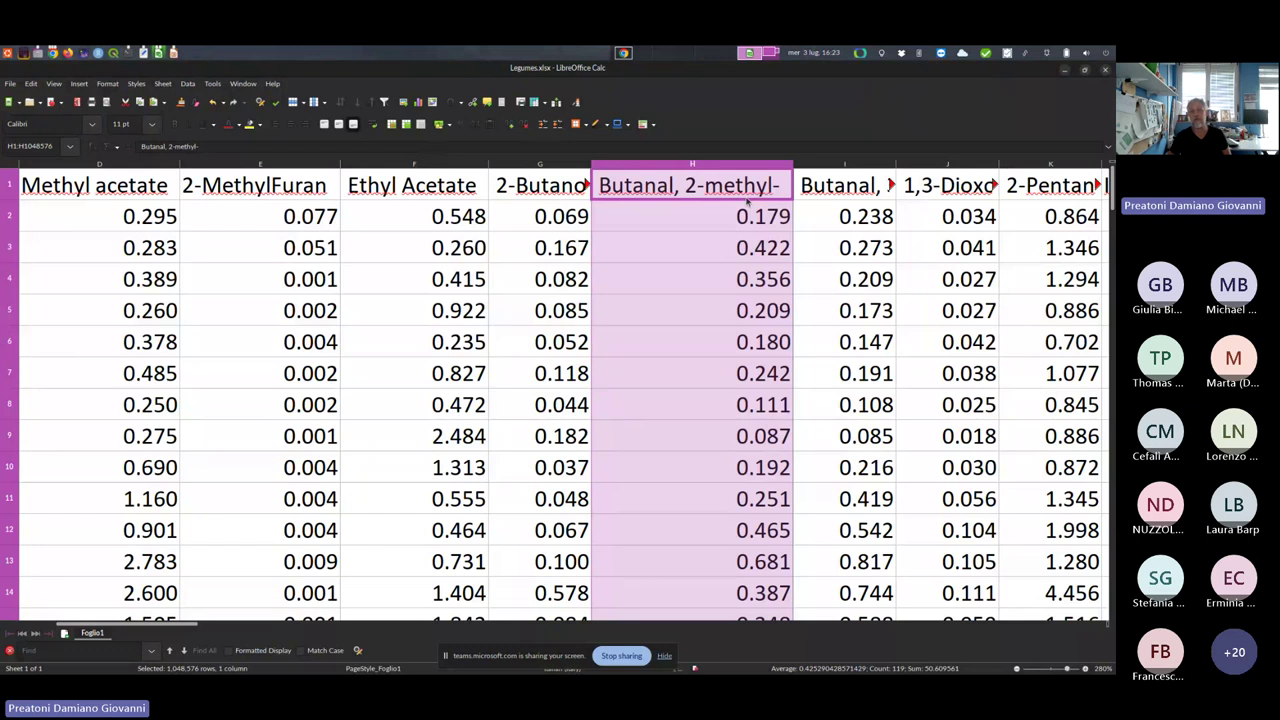
- Fit the width of the "1,3-Dioxolane, 2,4,5-trimethyl-" column to its full heading
click(940, 195)
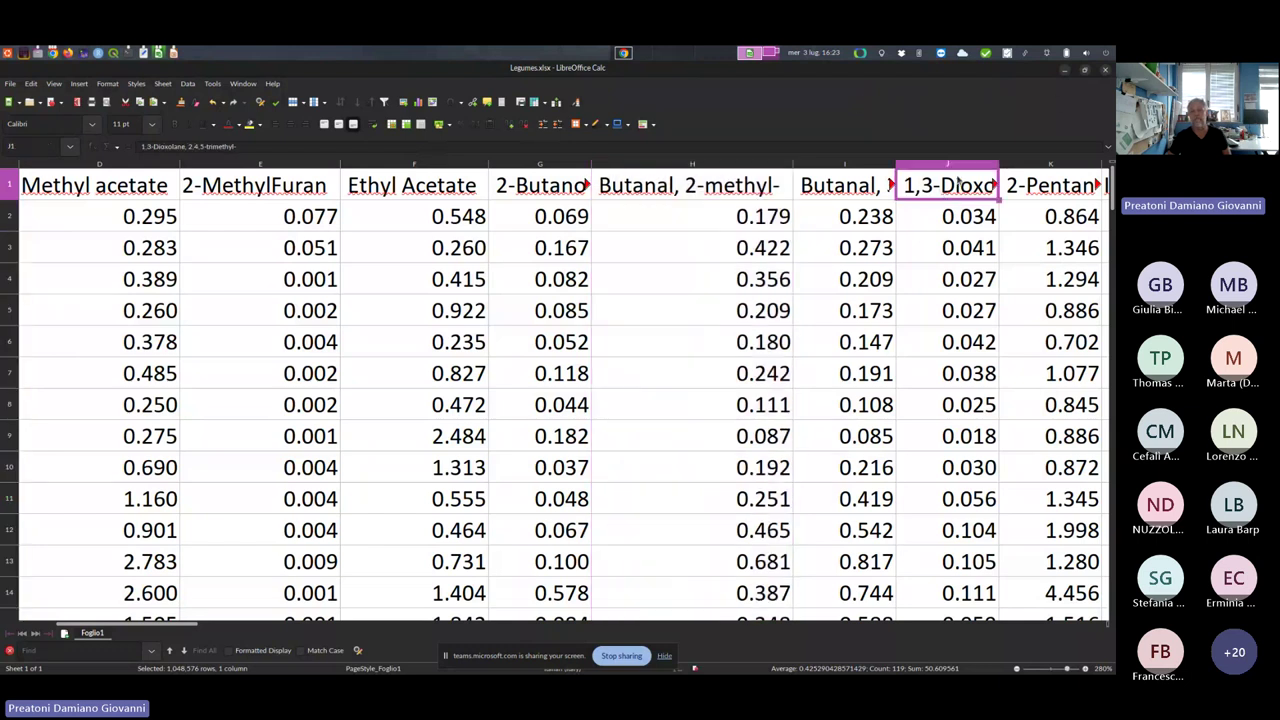
click(983, 165)
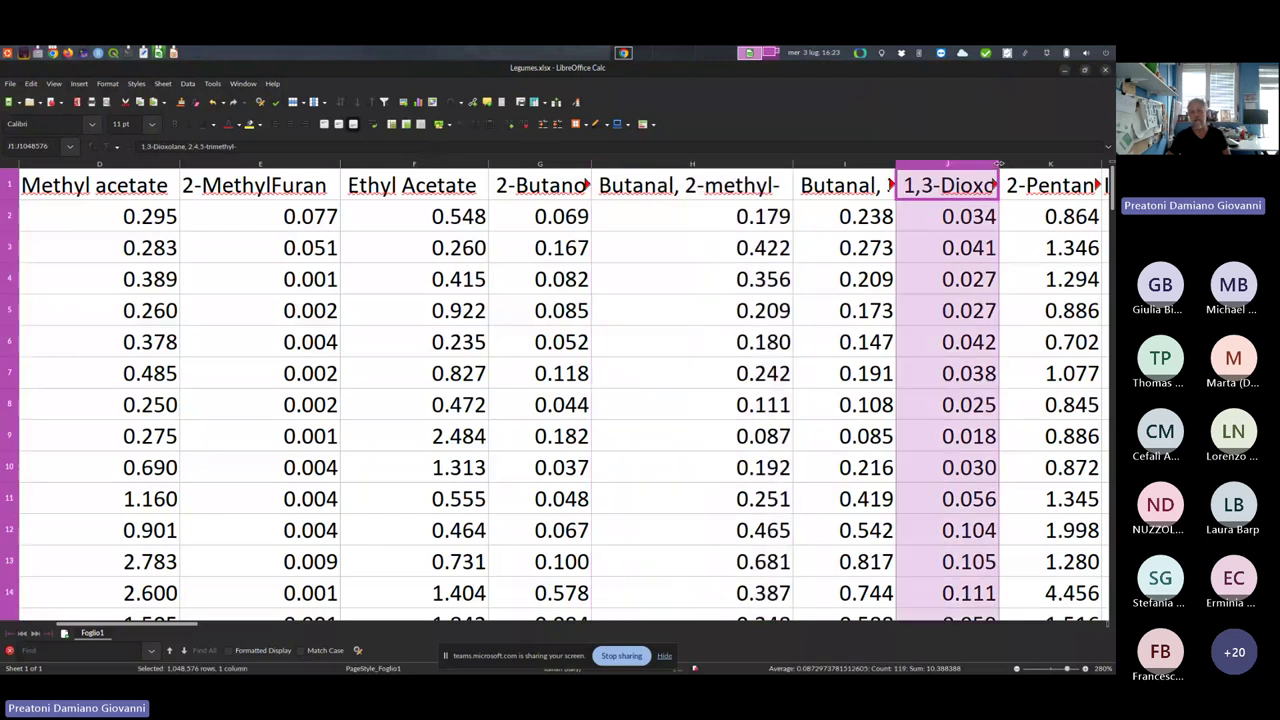
double_click(998, 164)
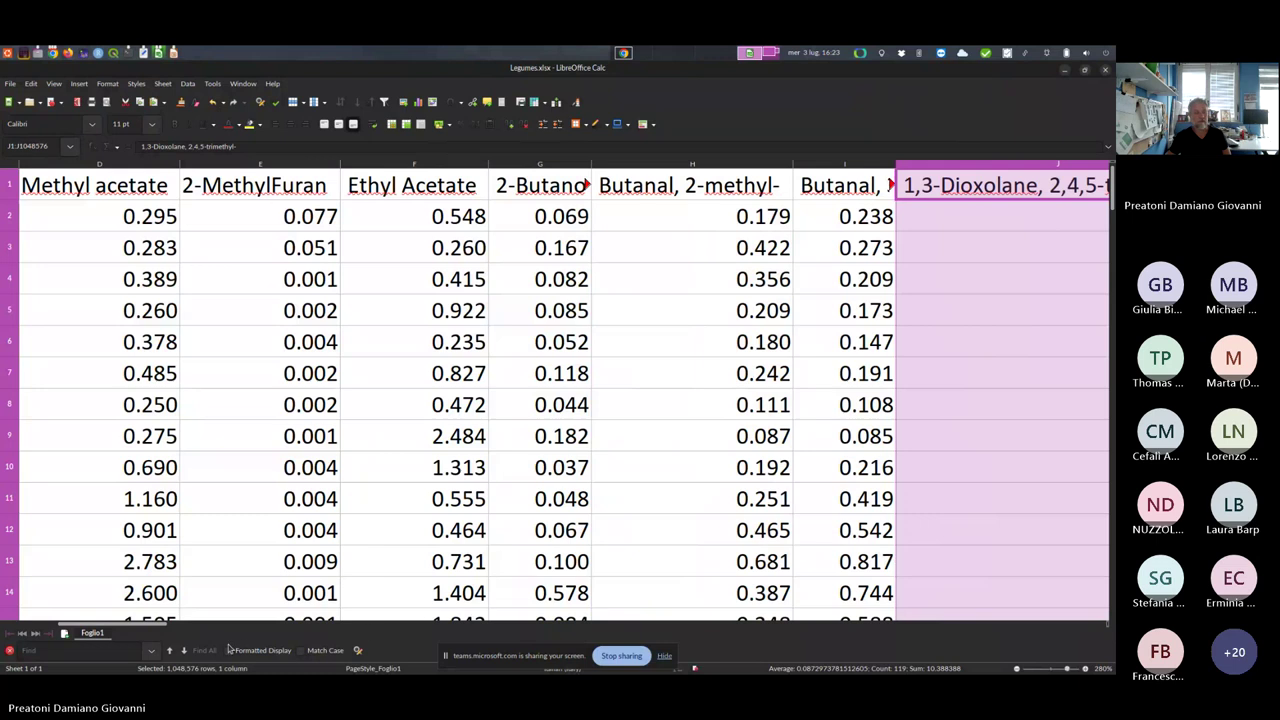
drag(155, 629, 204, 630)
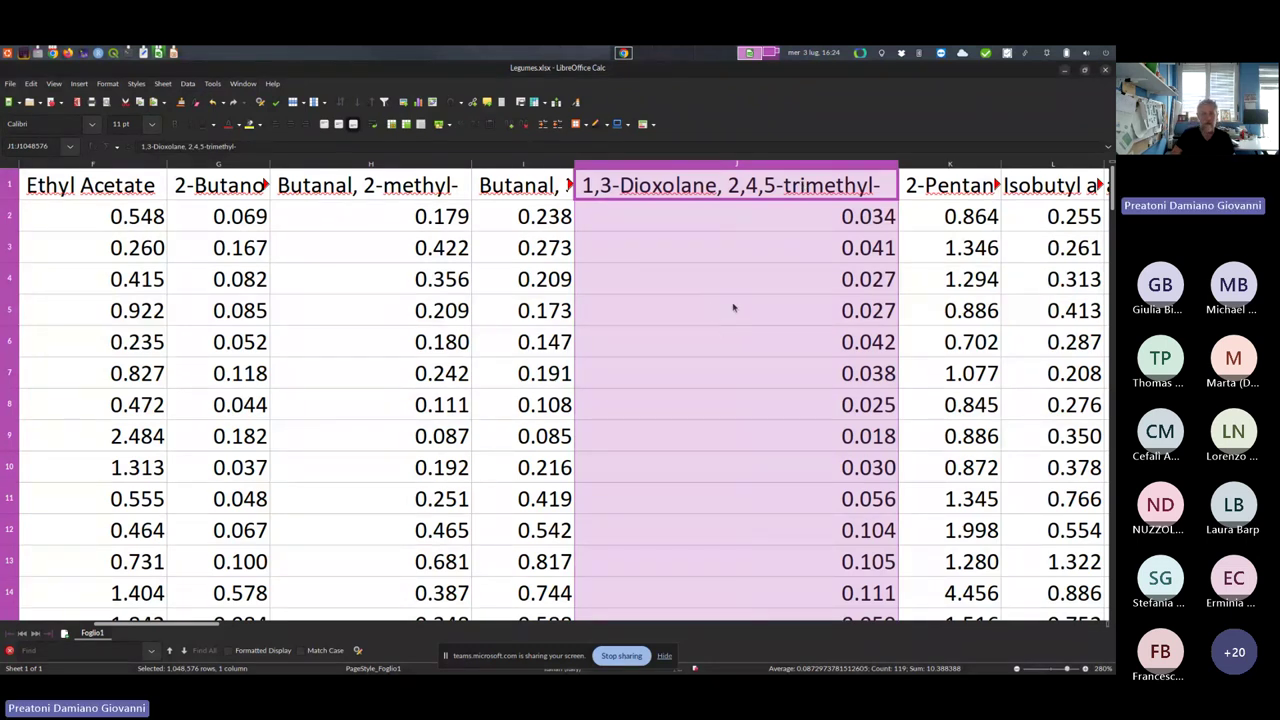
- Look across the chemical compound columns along row 5, starting from column I and ending at the last column, Set
click(527, 307)
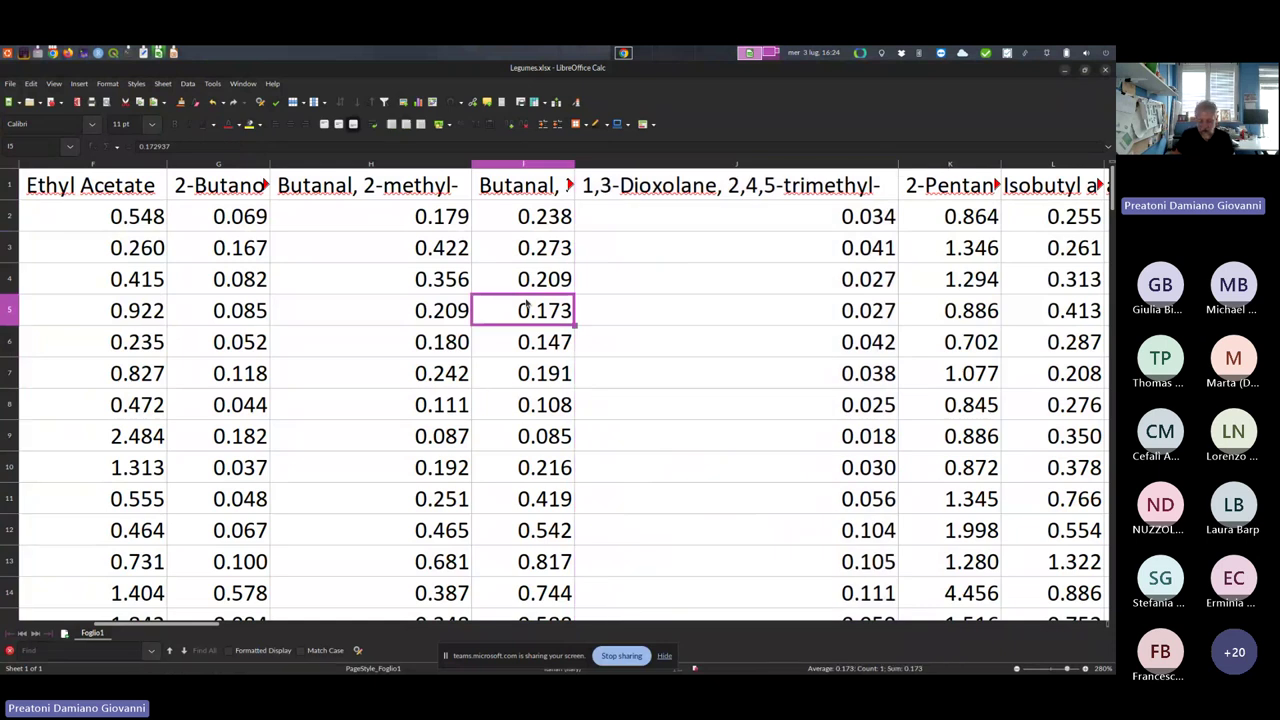
key(Right)
key(Right)
key(Right)
key(Right)
key(Left)
key(Left)
key(Left)
key(Left)
key(Left)
key(Left)
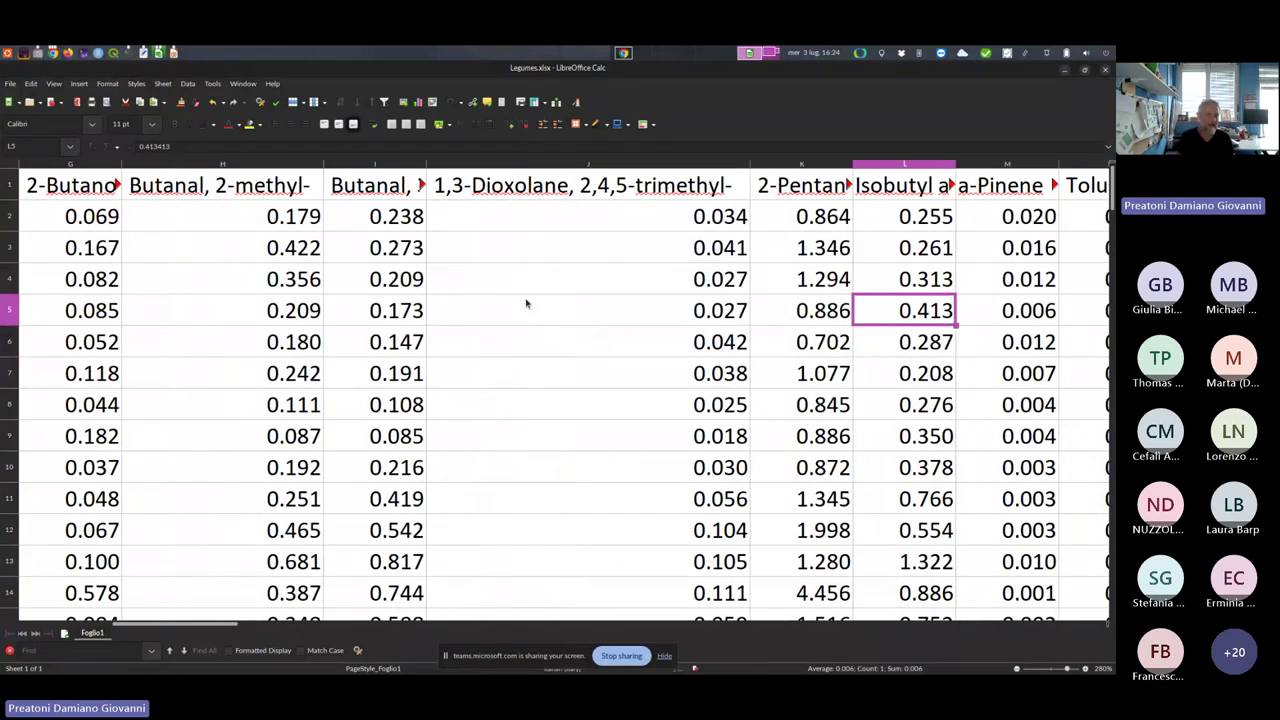
key(Home)
key(End)
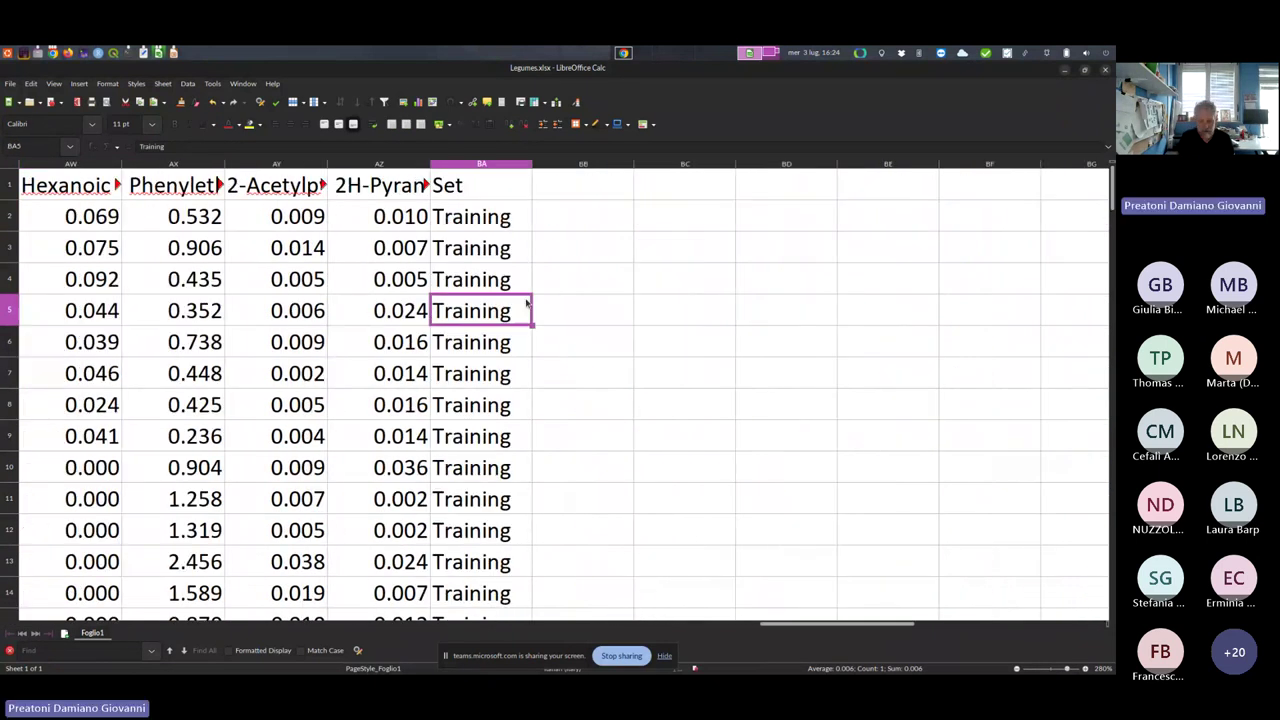
- Examine the labels in the Set column down to its last data row and return to its header
key(Left)
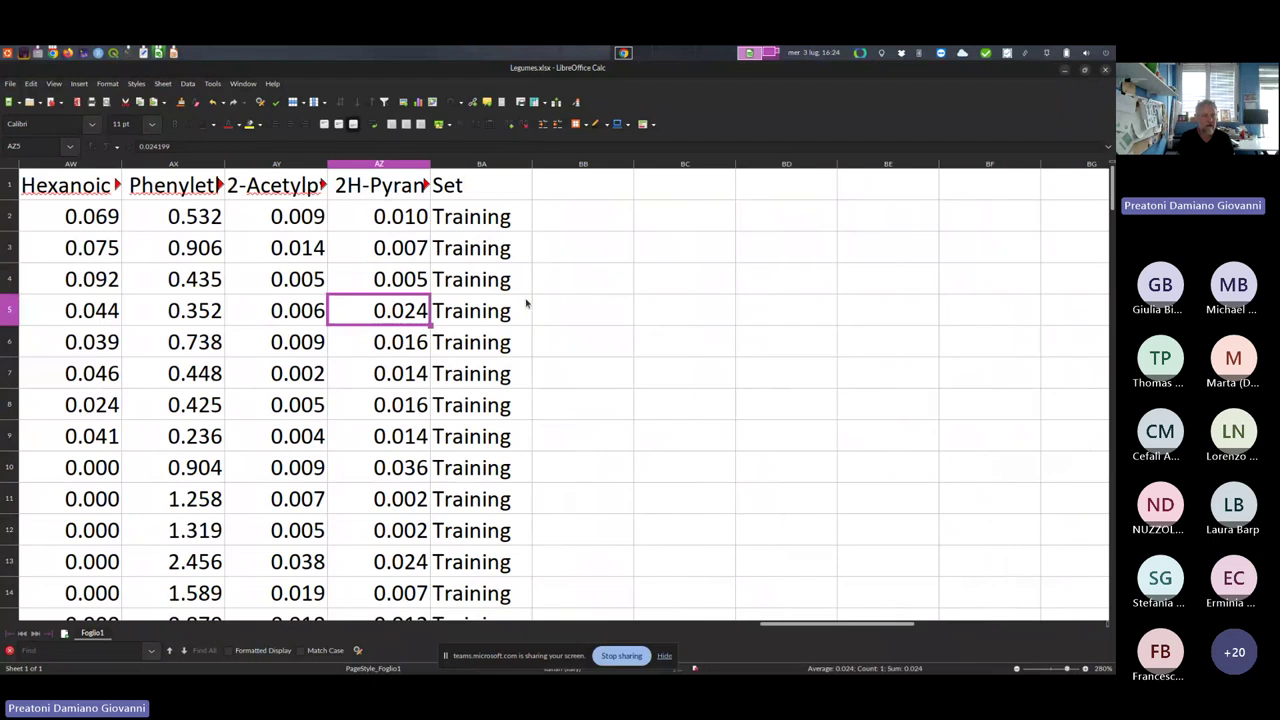
key(Right)
key(Up)
key(Up)
key(Up)
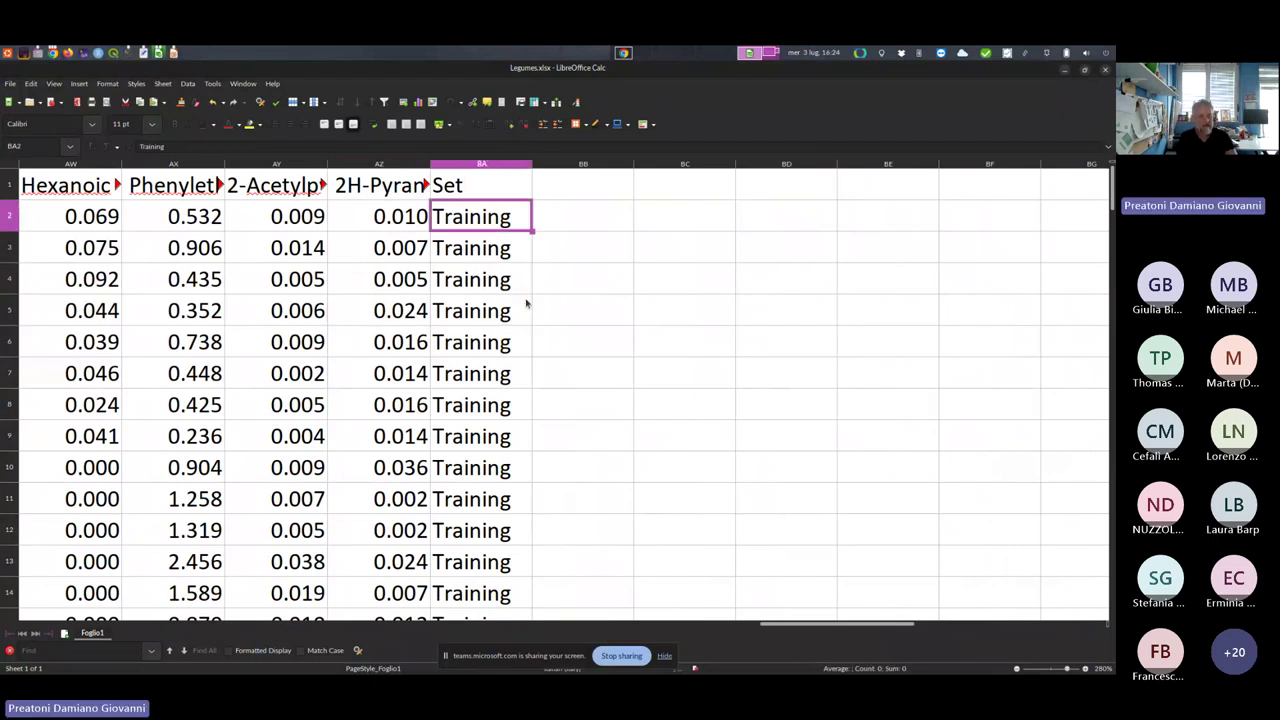
key(Down)
key(ctrl+Down)
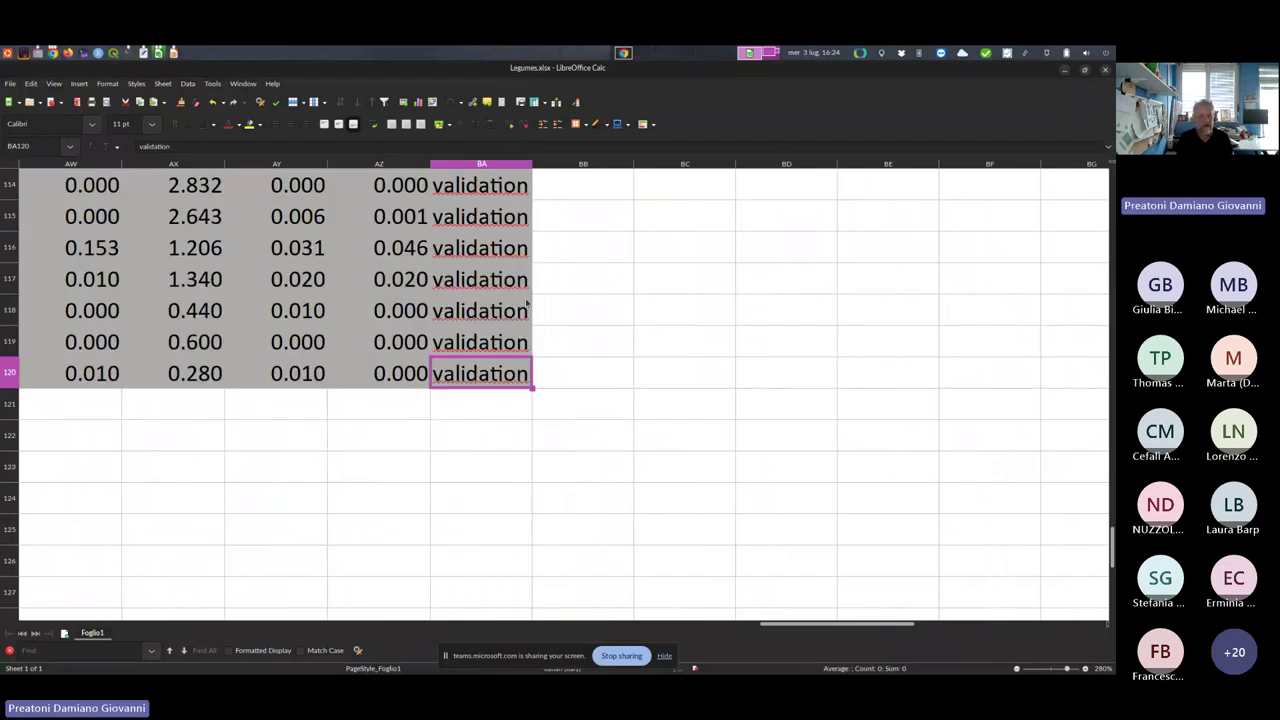
key(ctrl+Up)
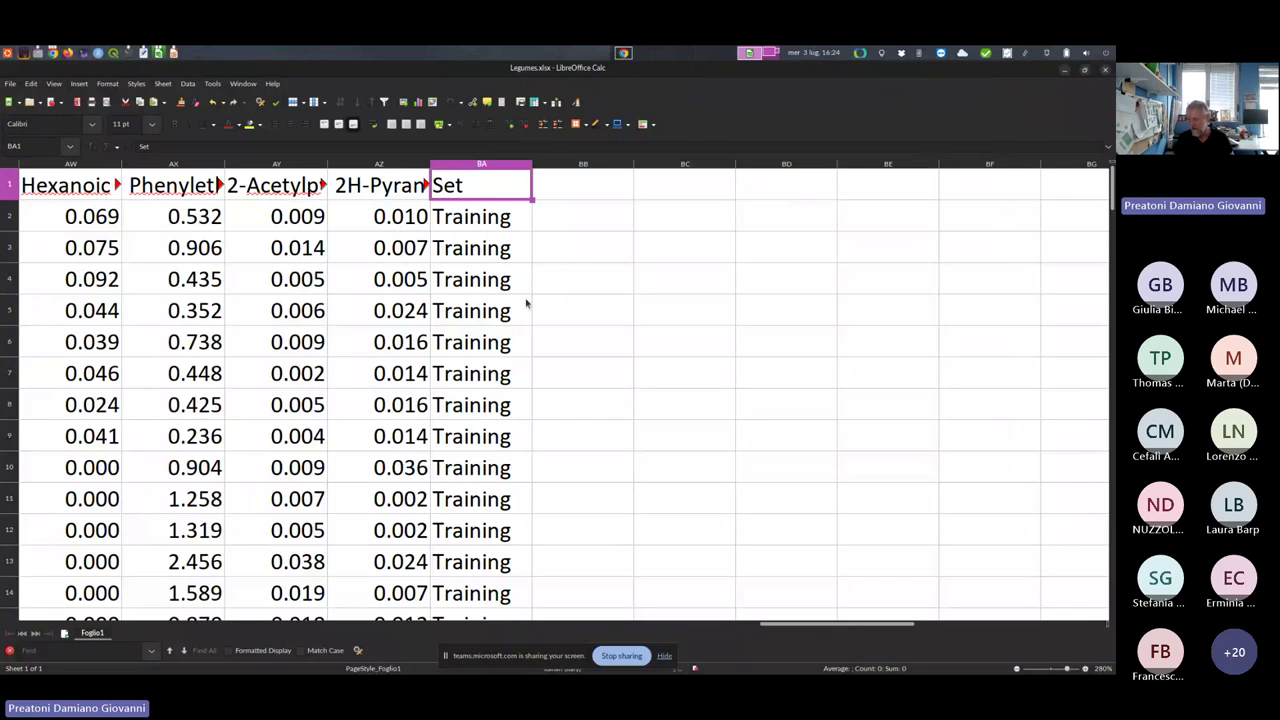
- Return to cell A1 and look over the first few codes in the origin column
key(ctrl+Home)
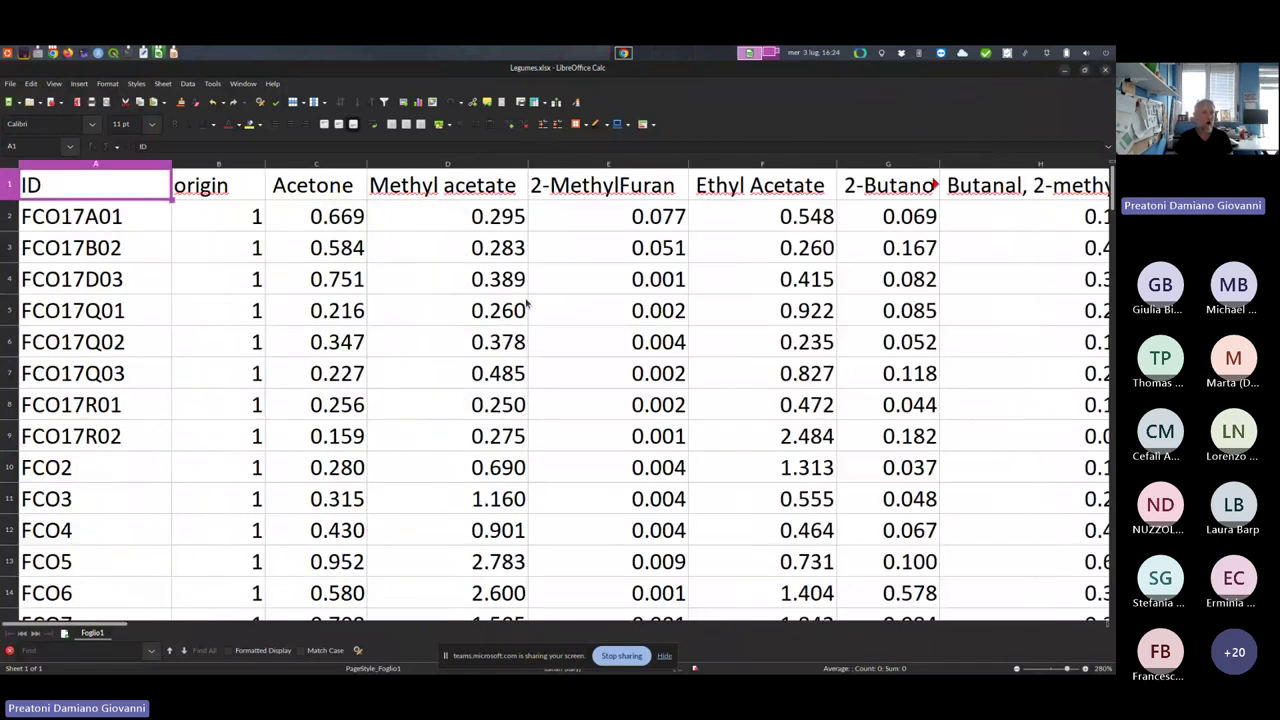
key(Right)
key(Down)
key(Down)
key(Down)
key(Down)
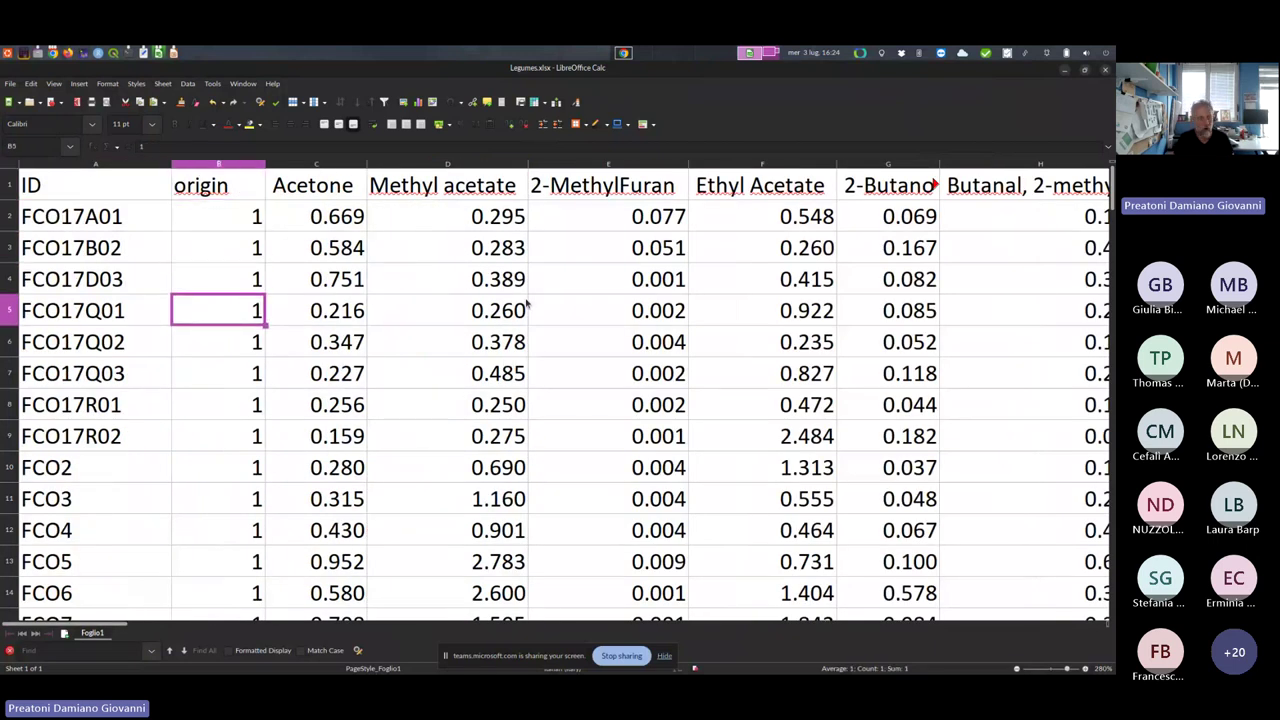
key(Up)
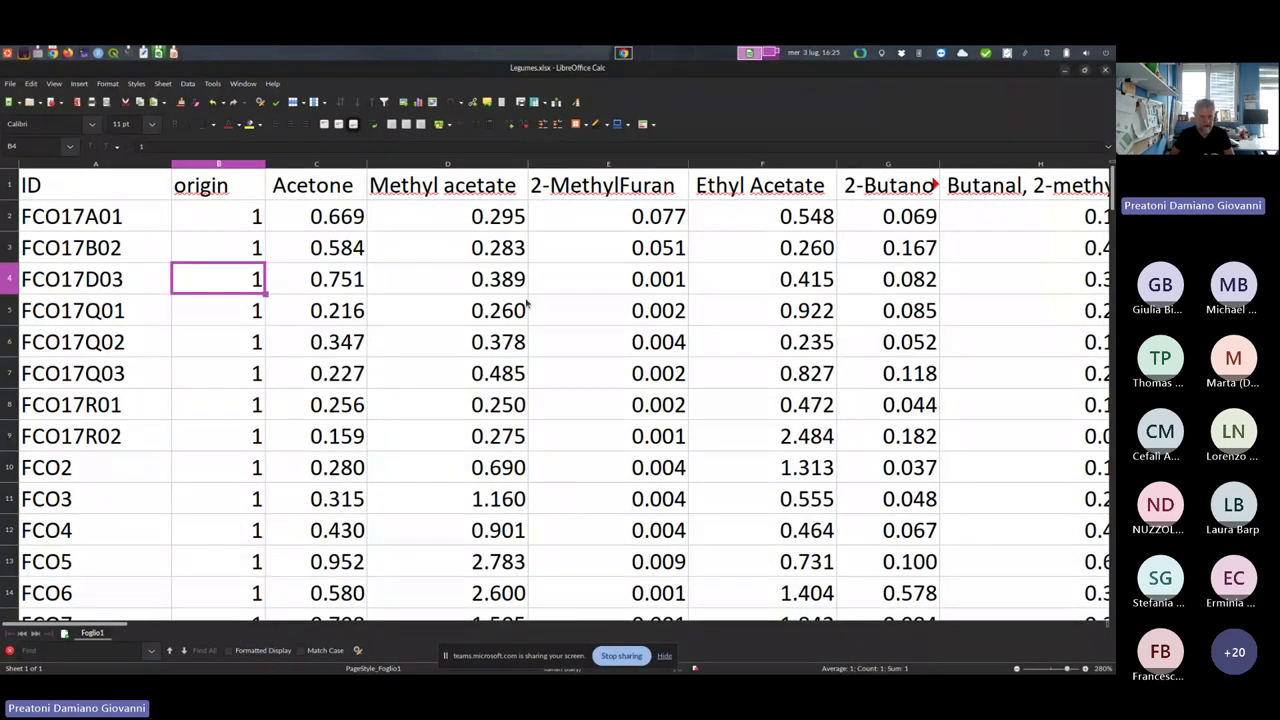
- Close Legumes.xlsx without saving the changes and close README.txt
click(1106, 70)
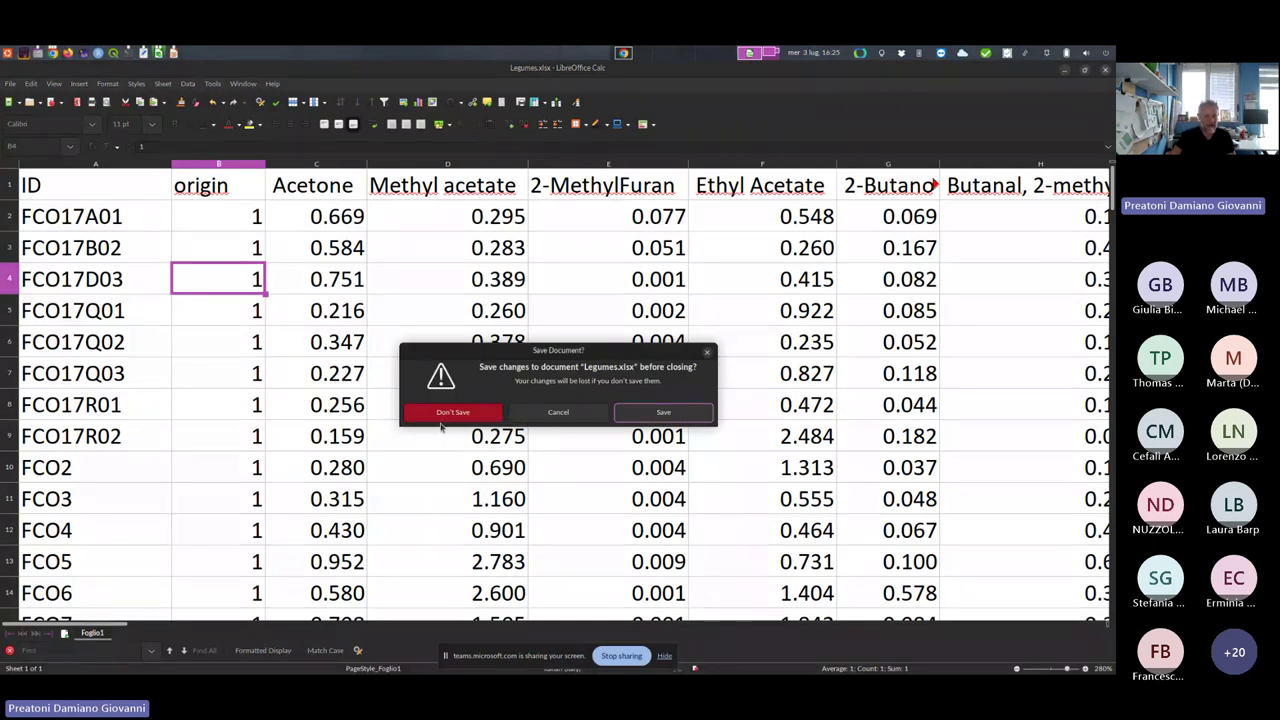
click(449, 415)
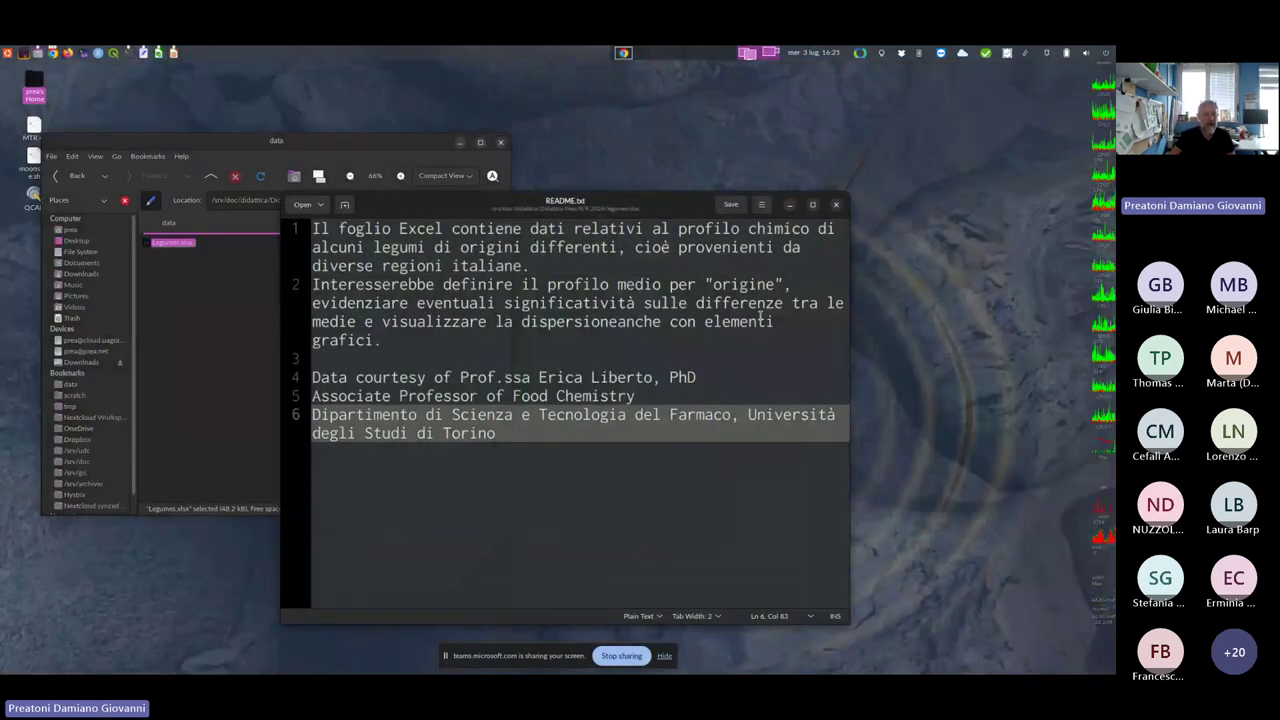
click(837, 205)
- Go up from the data folder to the legumes project folder and select its scripts subfolder
click(274, 480)
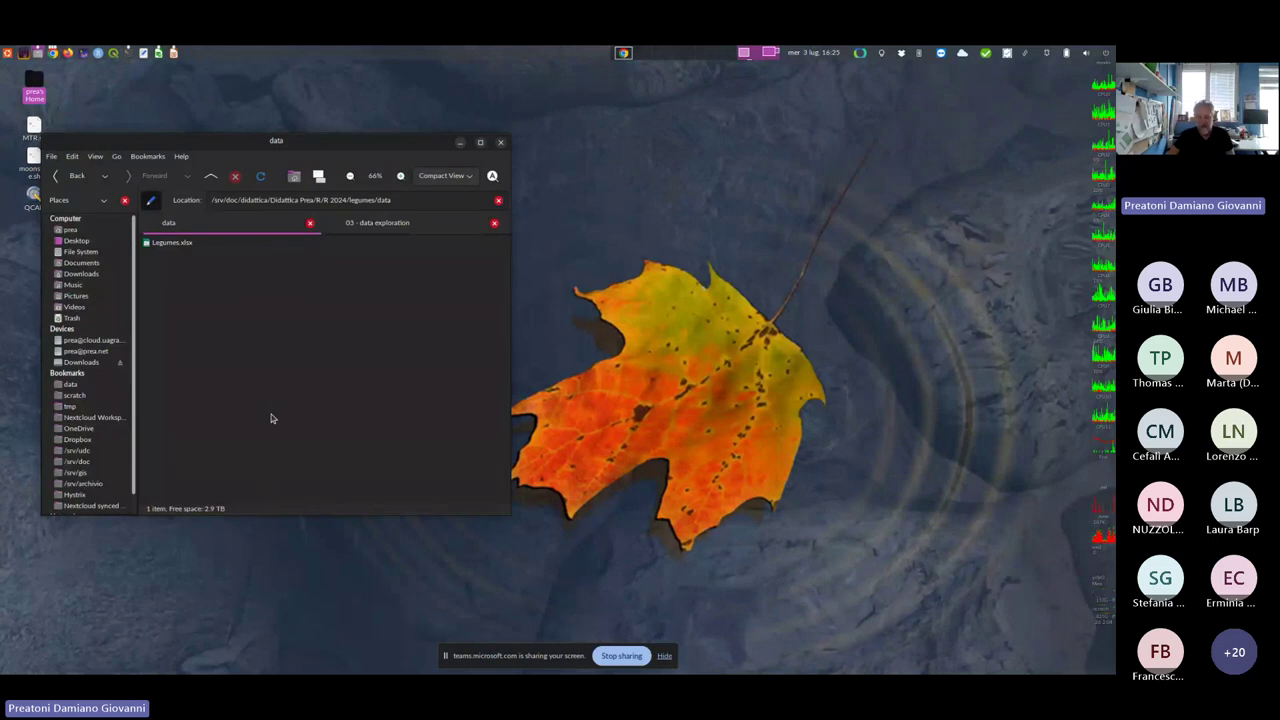
key(alt+Up)
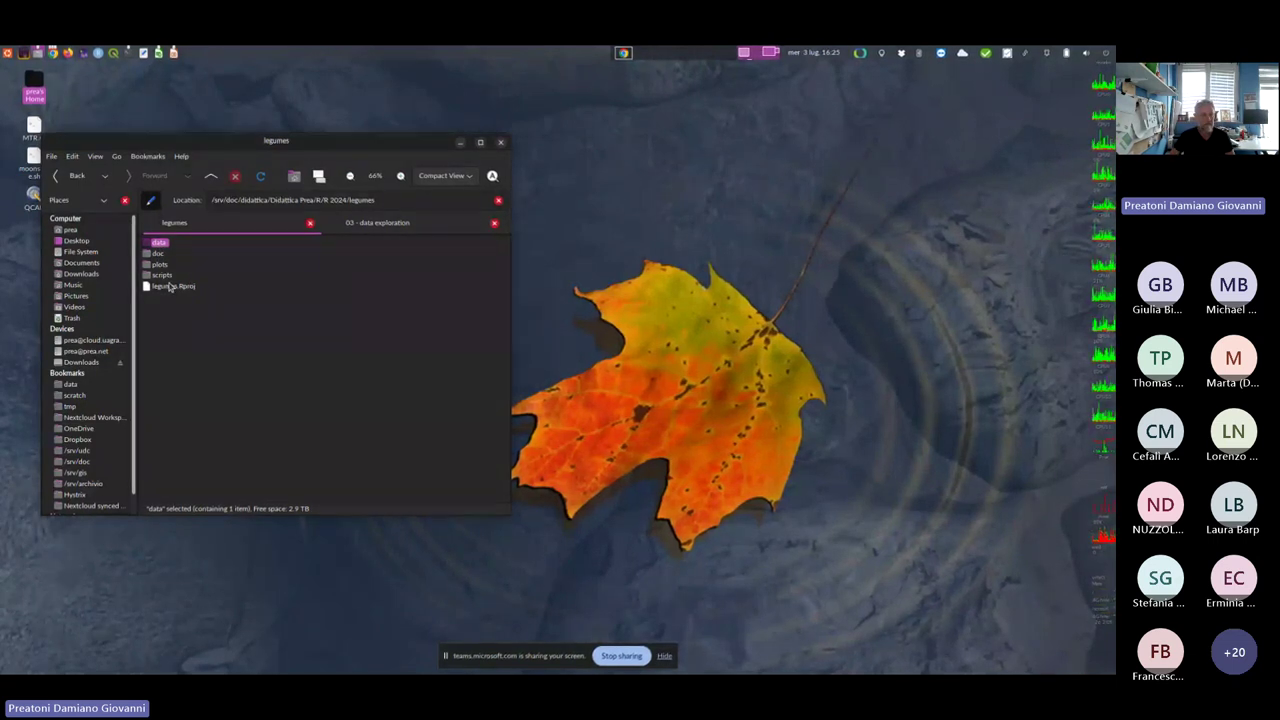
click(163, 275)
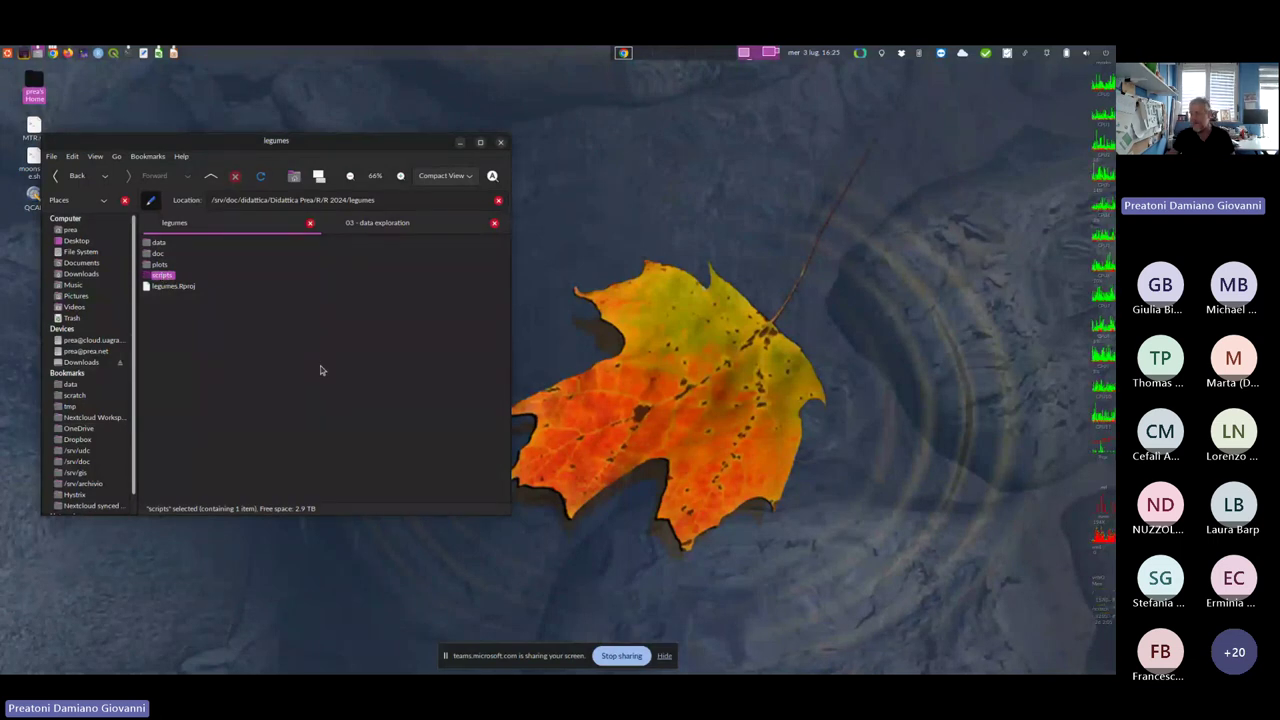
- Launch RStudio, minimise its window and delete legumes.Rproj from the legumes folder
click(99, 54)
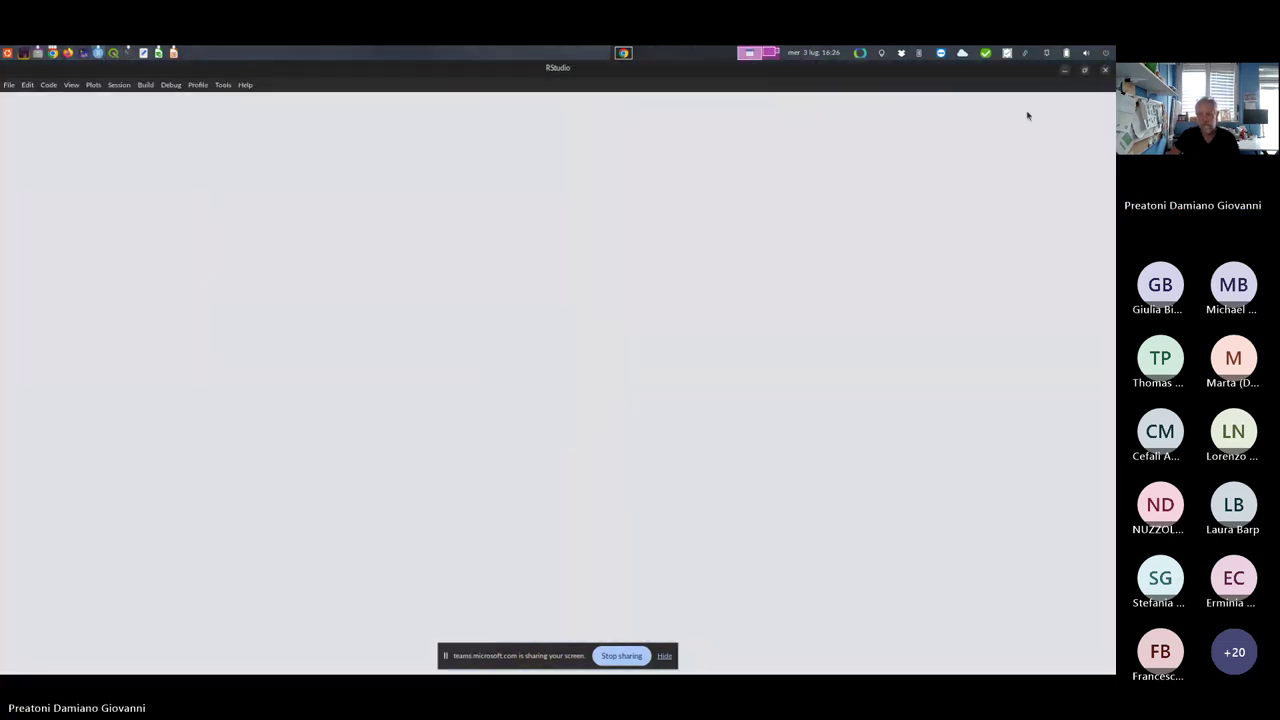
click(1064, 70)
click(188, 289)
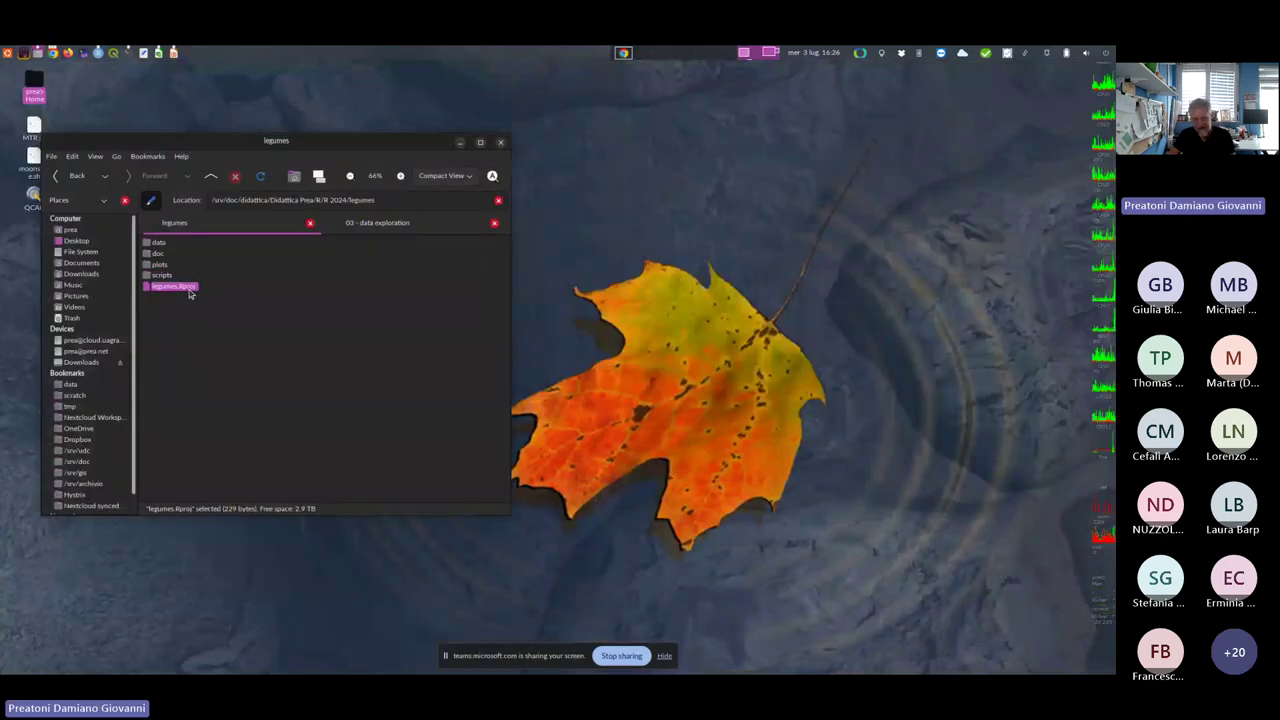
key(Delete)
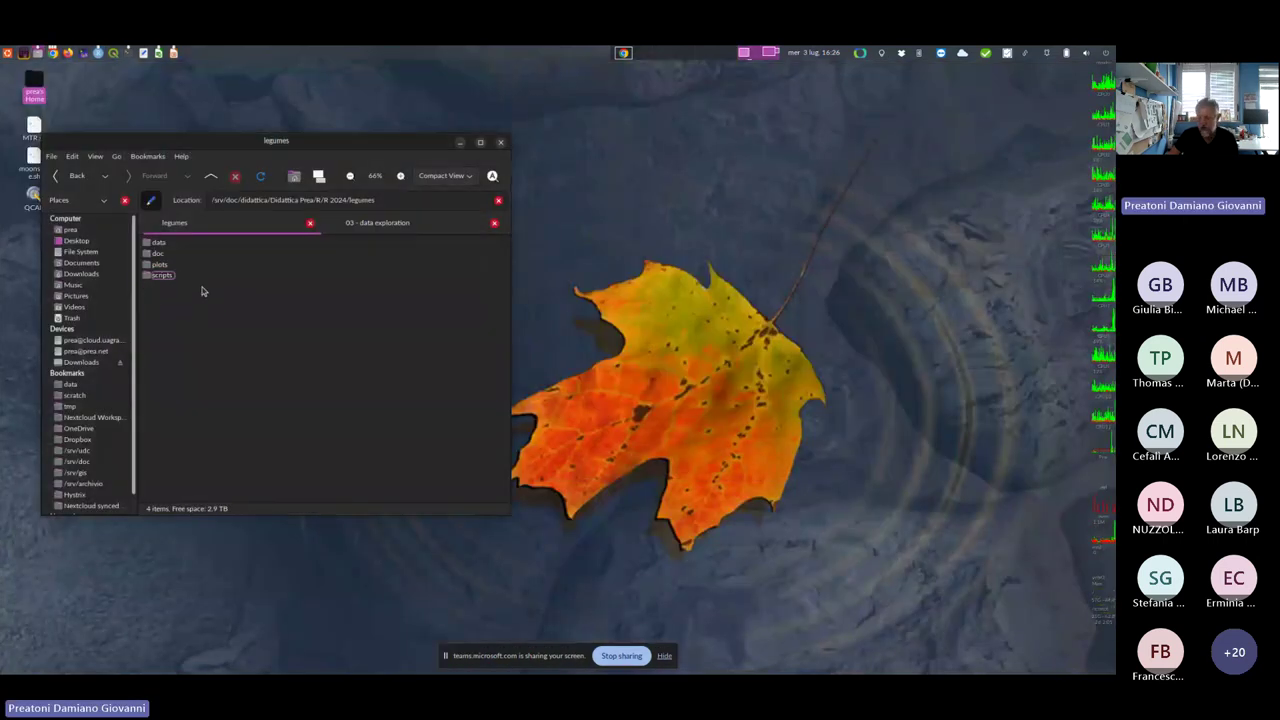
- Switch to RStudio and start a new project based on an existing directory
click(97, 52)
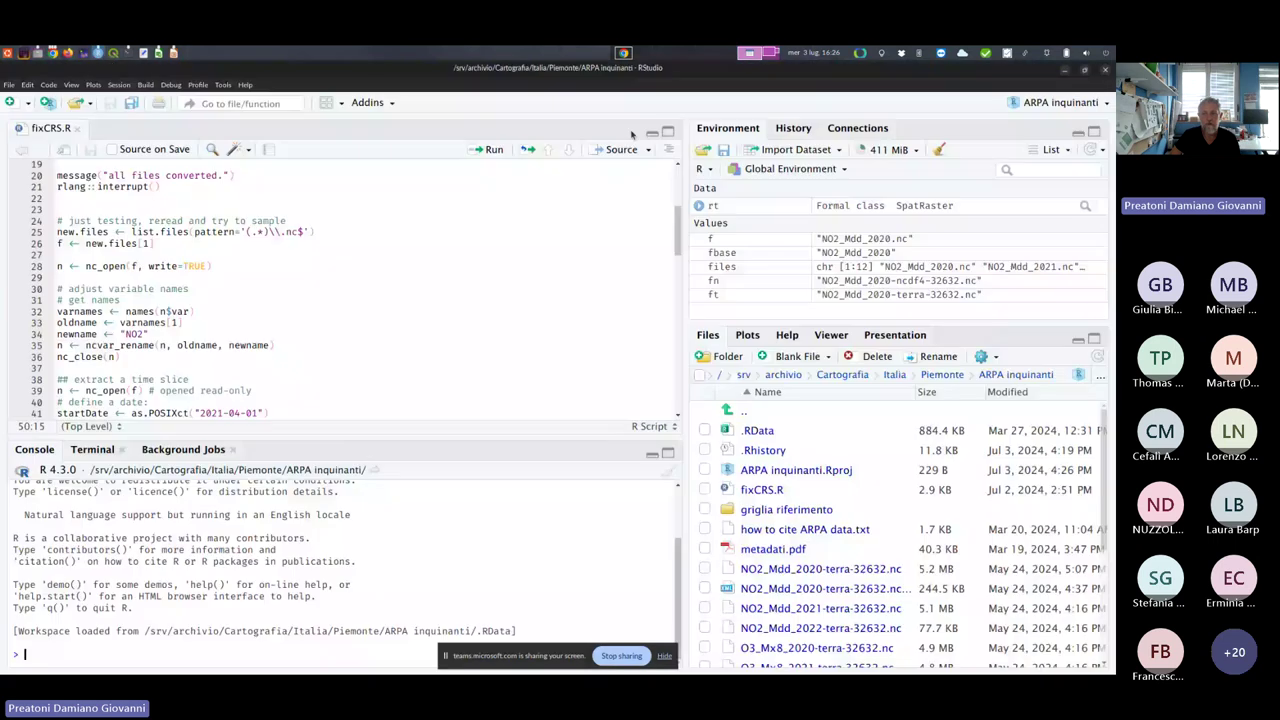
click(1060, 102)
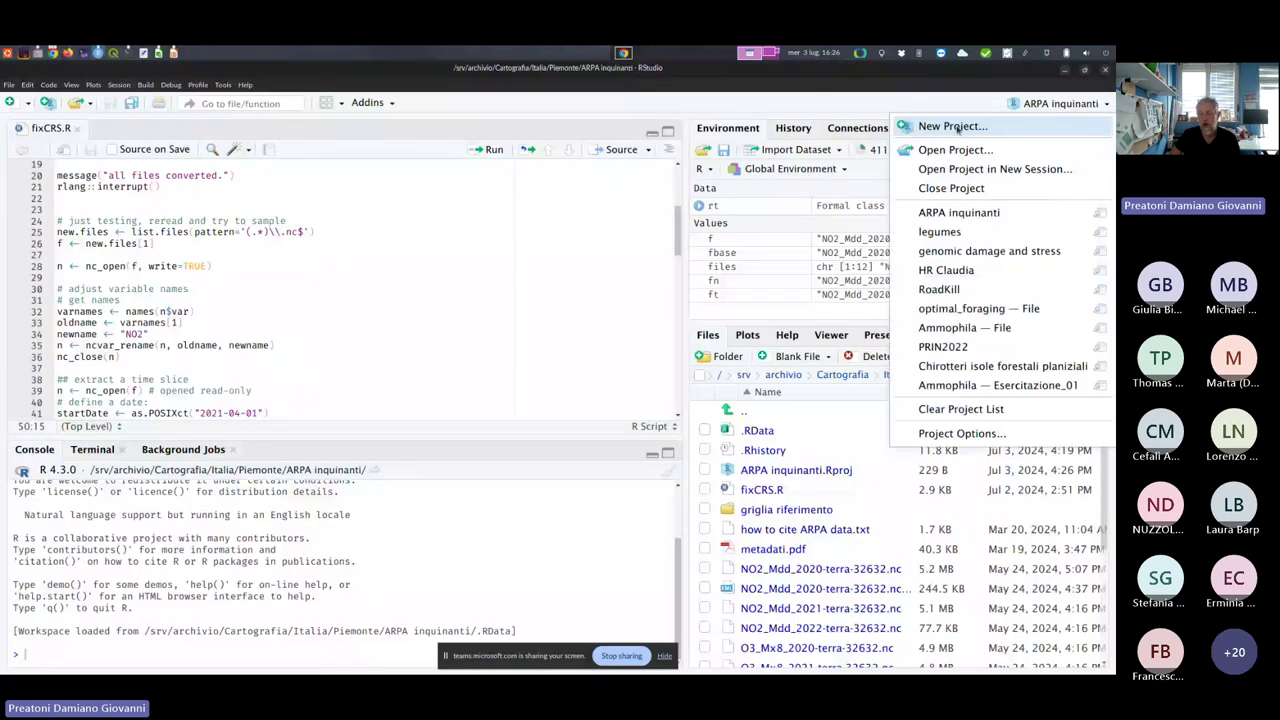
click(935, 128)
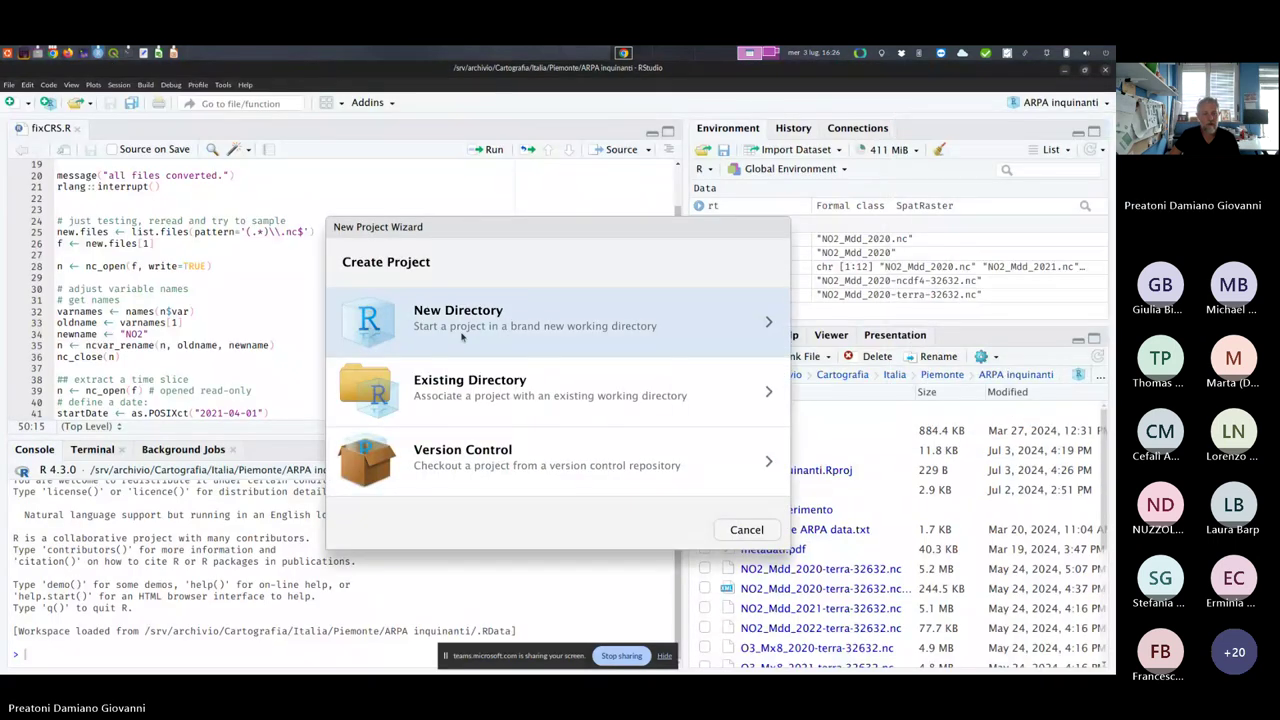
click(463, 398)
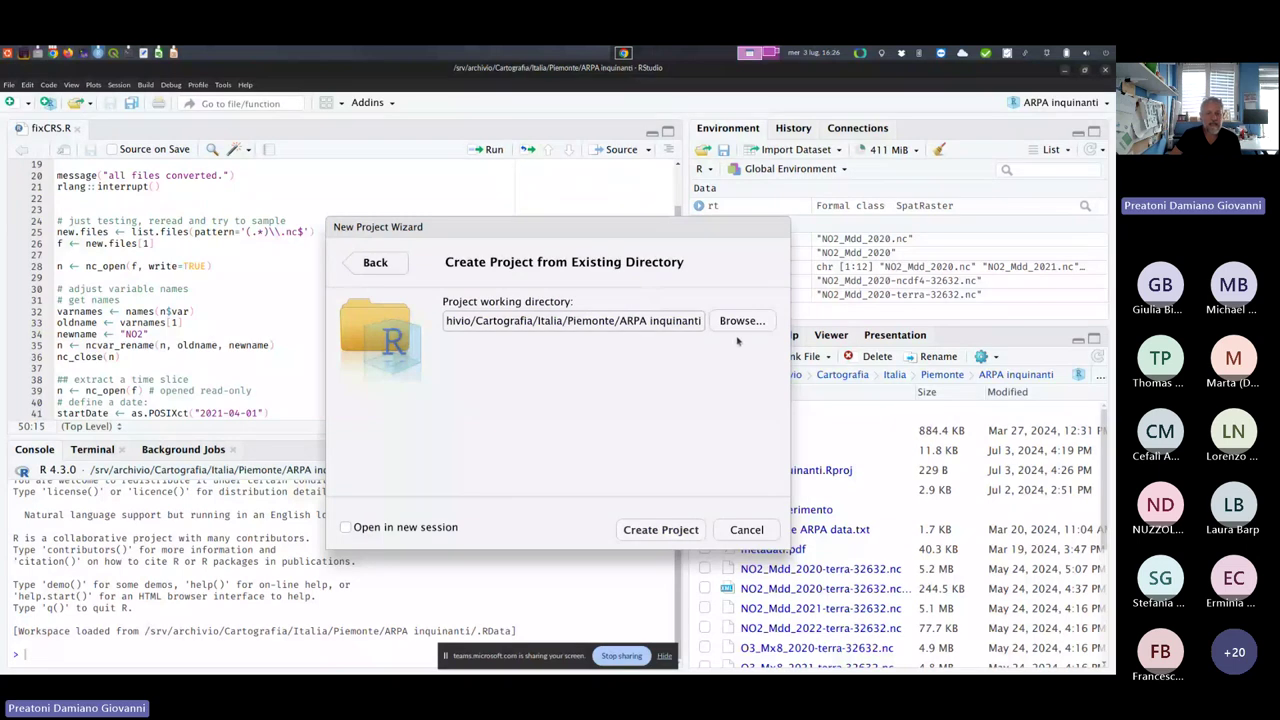
- Browse for the legumes folder as the project working directory, checking its path in the file manager
click(741, 322)
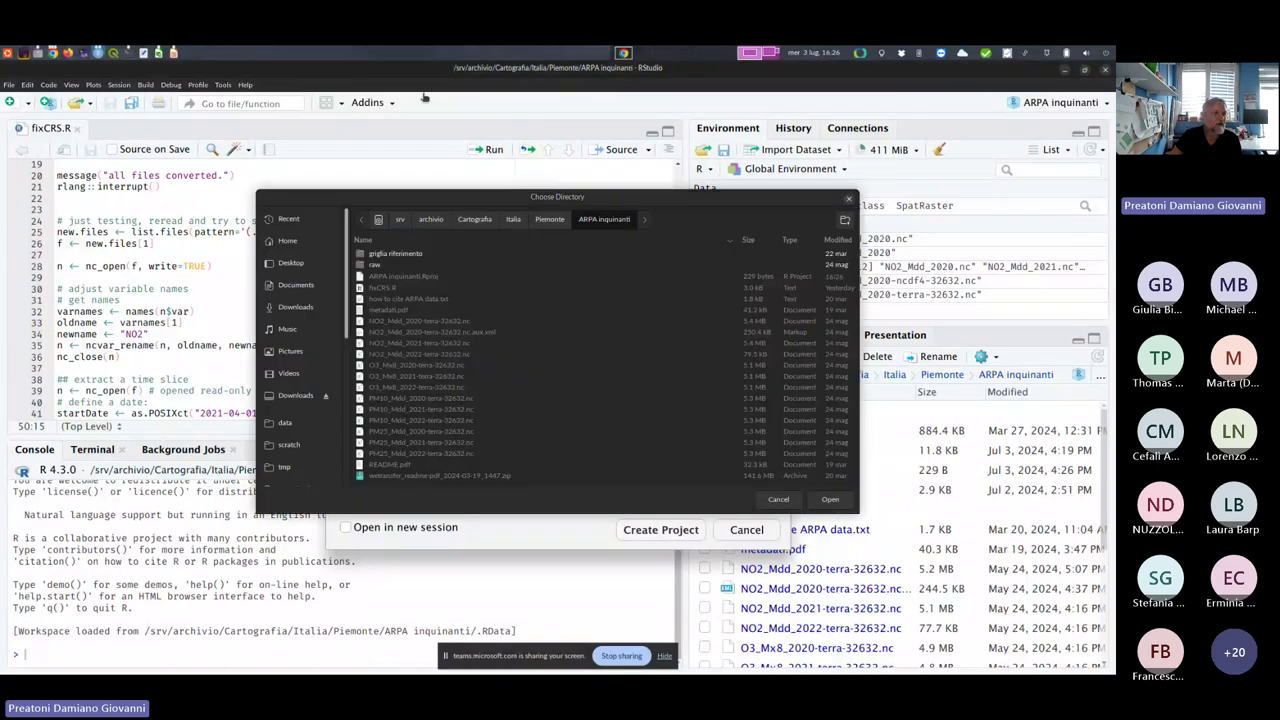
click(40, 52)
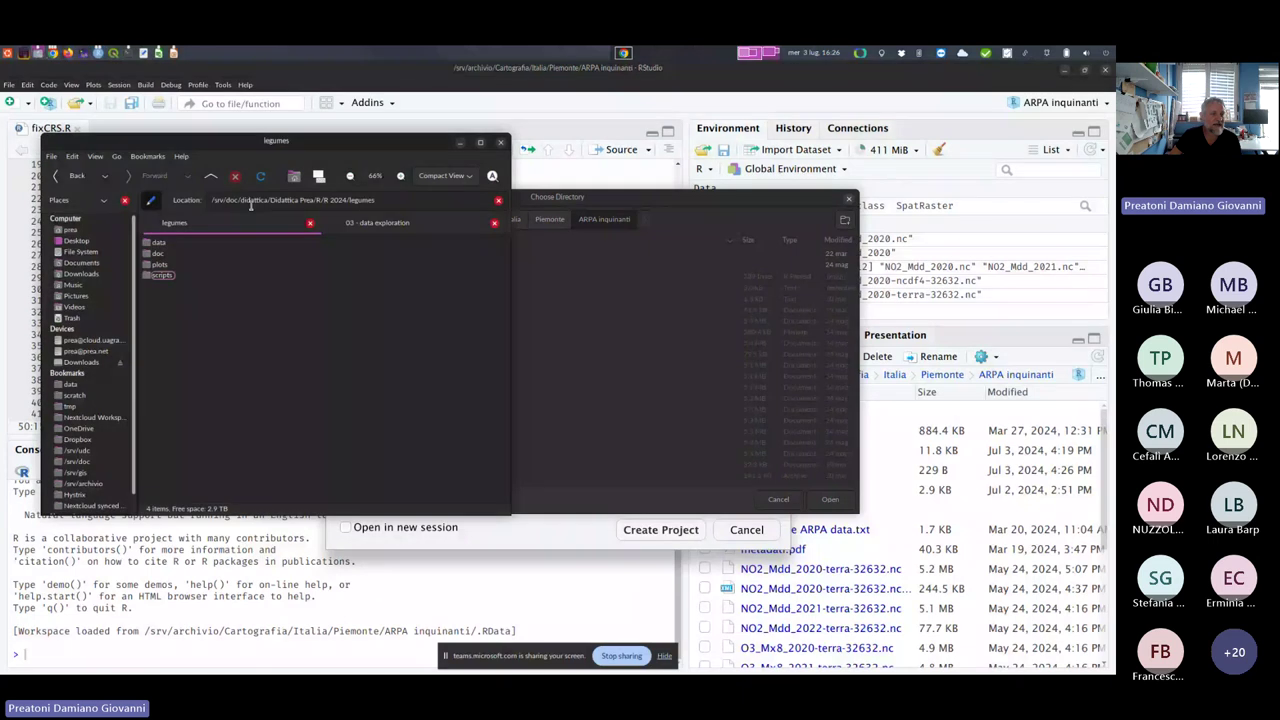
click(523, 343)
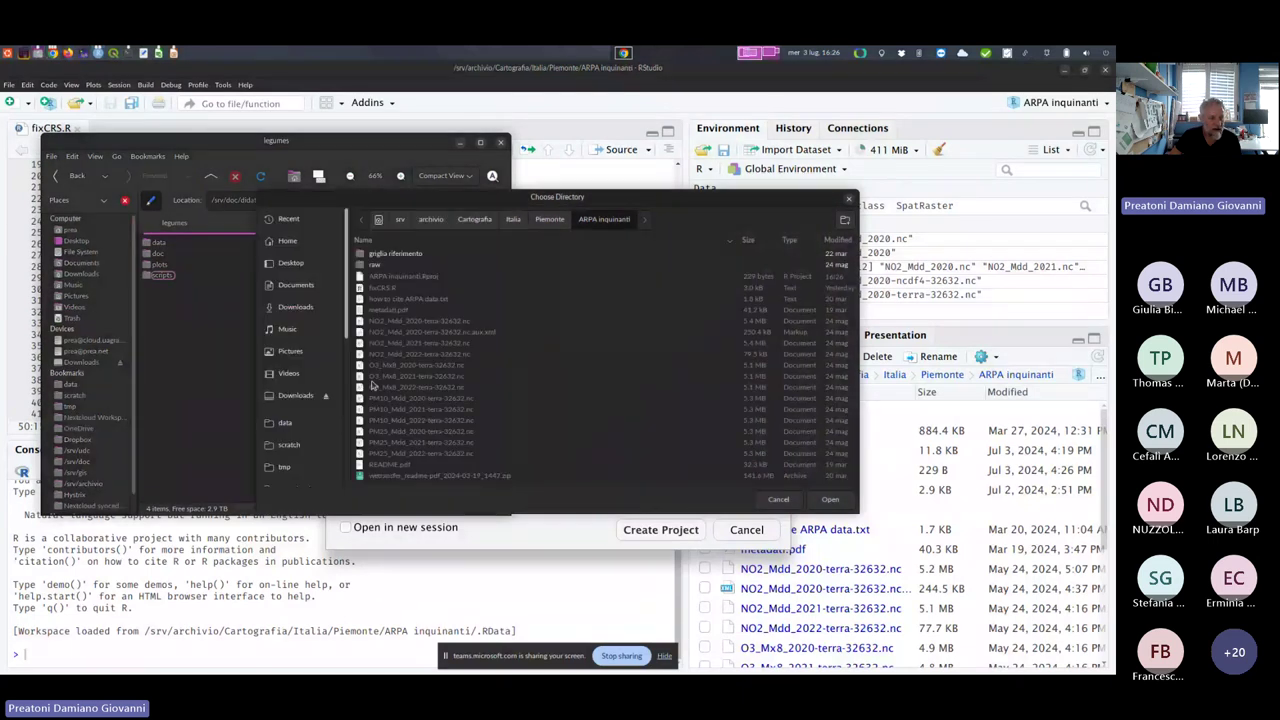
scroll(300, 400, down, 5)
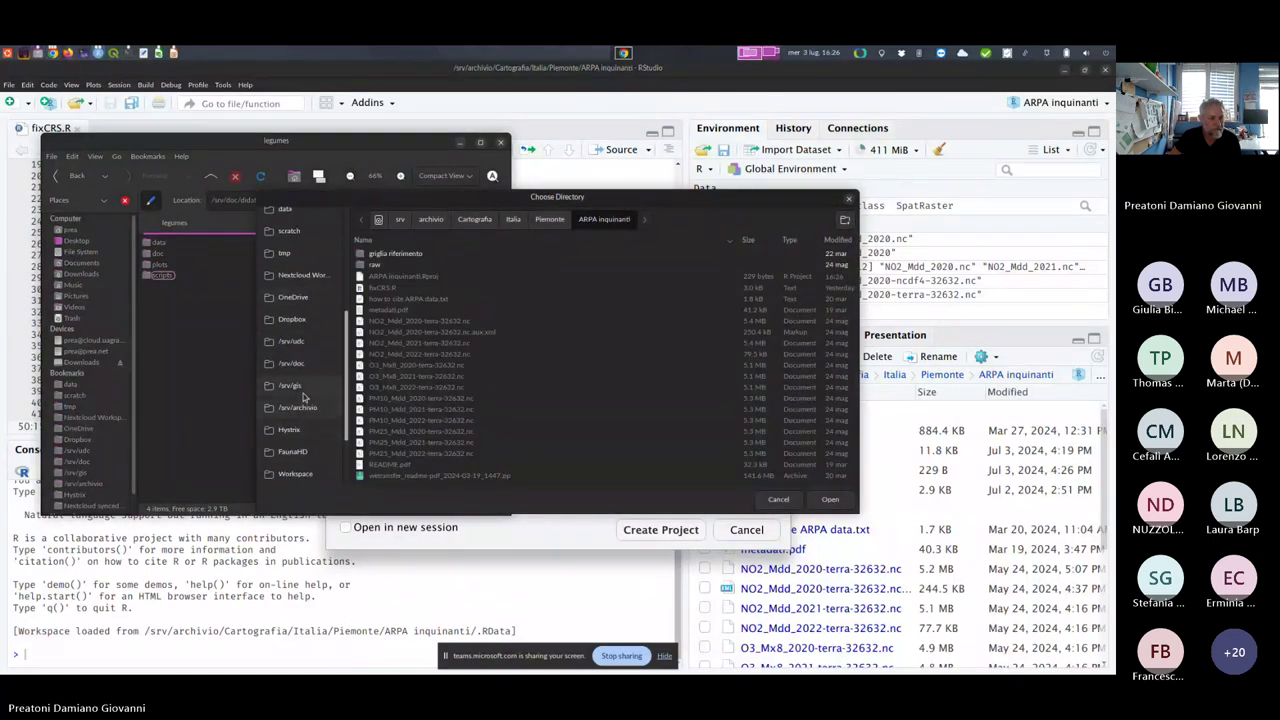